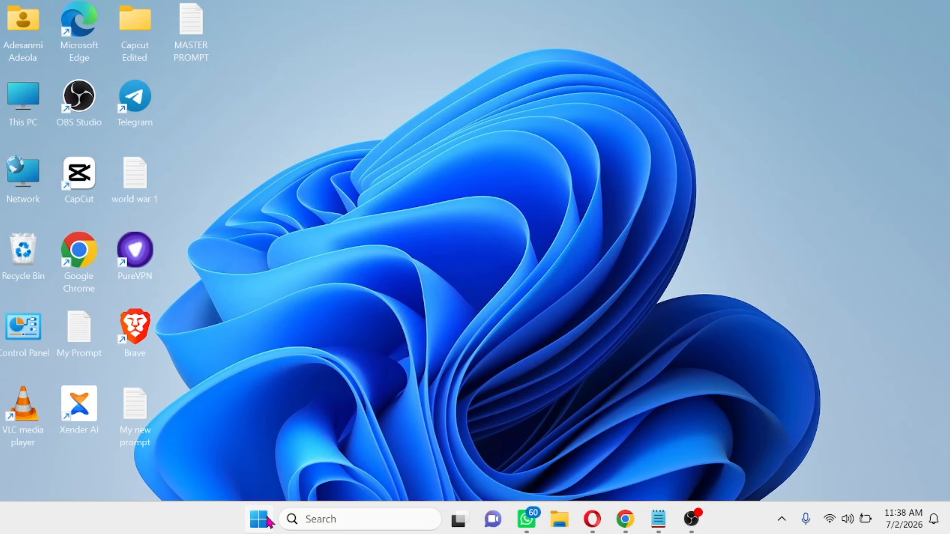
Open Registry Editor by running the regedit command from the Run dialog.
{"action": "left_click", "coordinate": [256, 521]}
{"action": "right_click", "coordinate": [255, 521]}
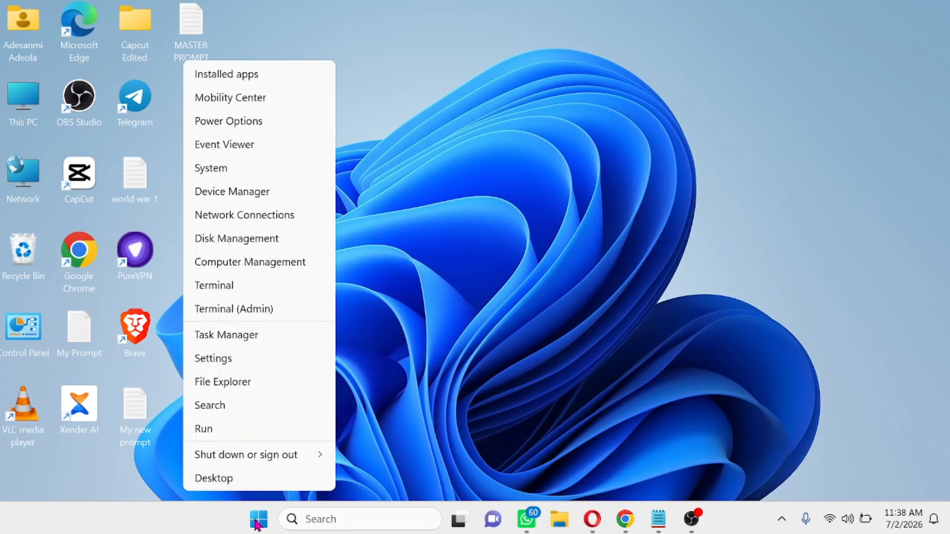
{"action": "left_click", "coordinate": [217, 433]}
{"action": "left_click_drag", "start_coordinate": [158, 342], "coordinate": [566, 153]}
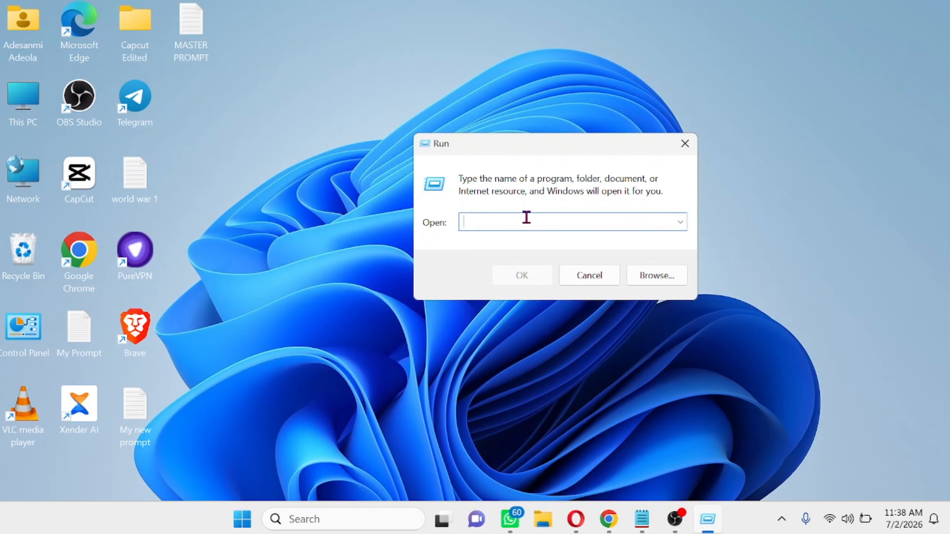
{"action": "type", "text": "regedit"}
{"action": "key", "text": "Return"}
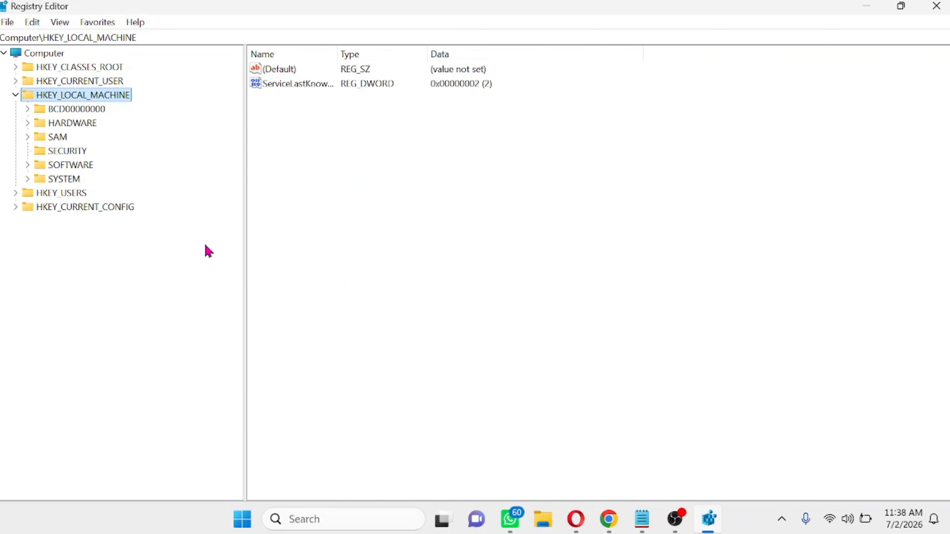
Expand the SOFTWARE key under HKEY_LOCAL_MACHINE and the Microsoft key inside it.
{"action": "left_click", "coordinate": [27, 165]}
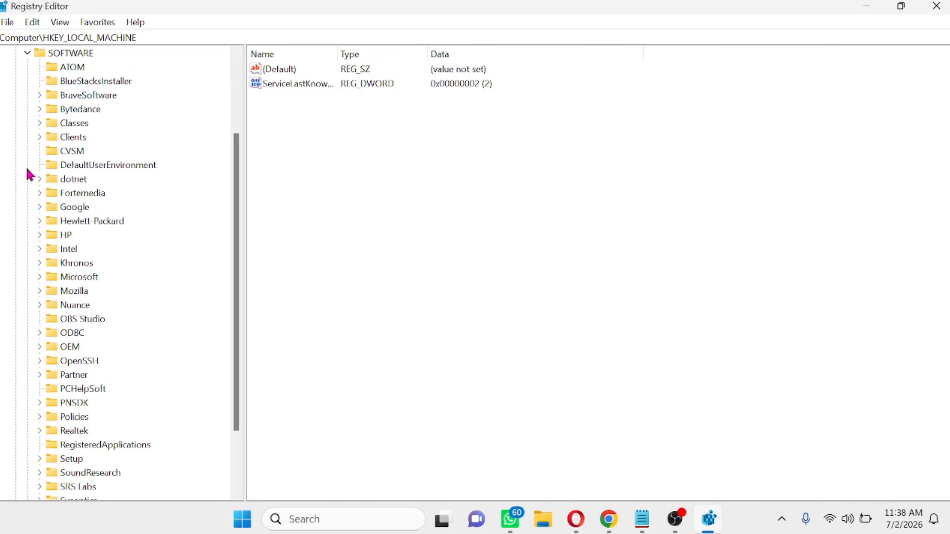
{"action": "left_click", "coordinate": [90, 167]}
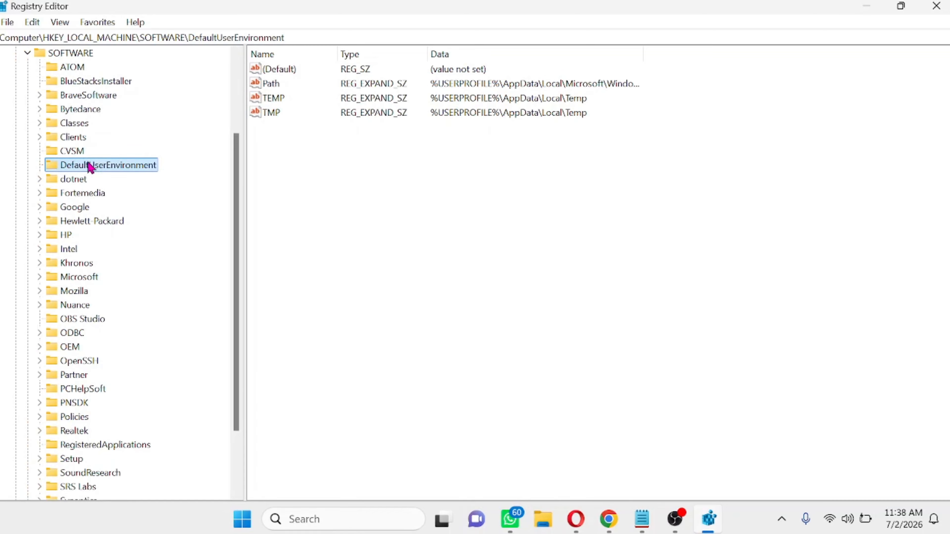
{"action": "key", "text": "m"}
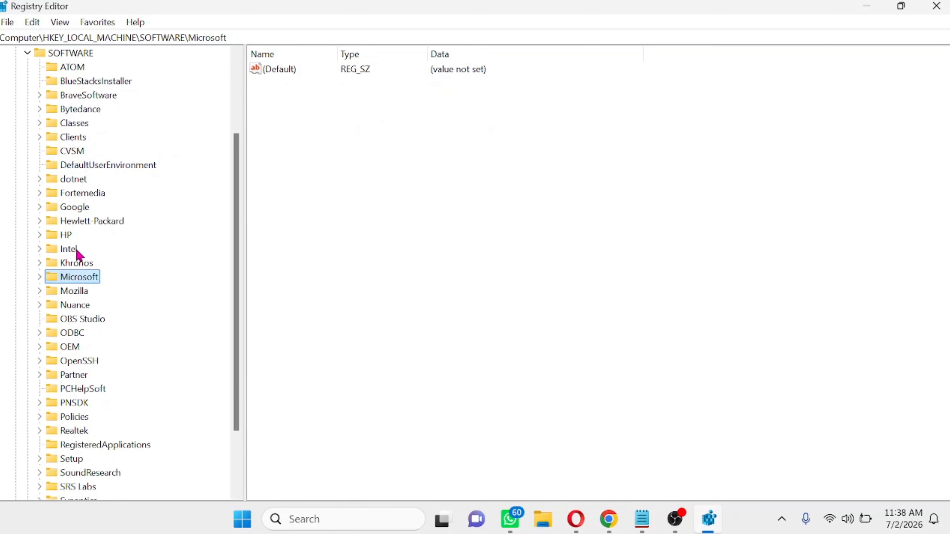
{"action": "left_click", "coordinate": [40, 278]}
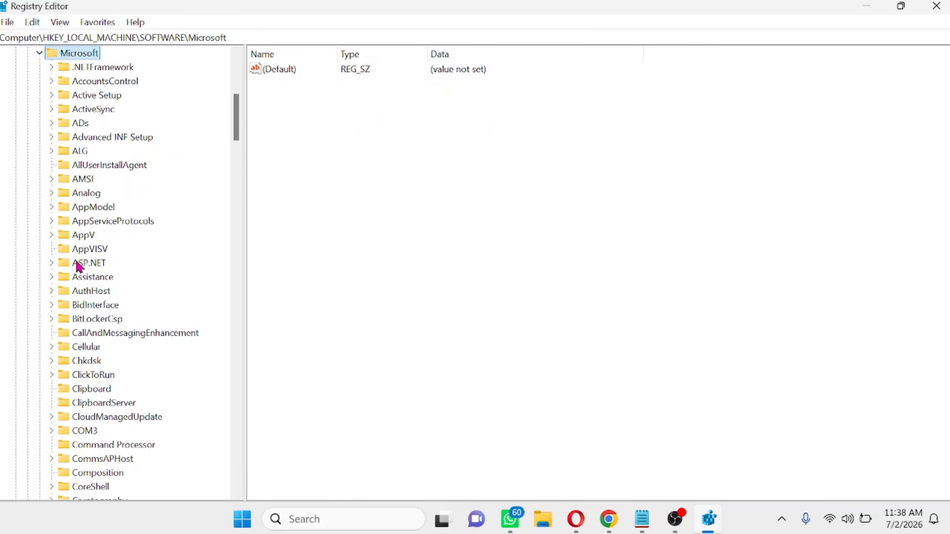
Find the Windows NT key under Microsoft and expand it together with its CurrentVersion subkey.
{"action": "left_click", "coordinate": [106, 222]}
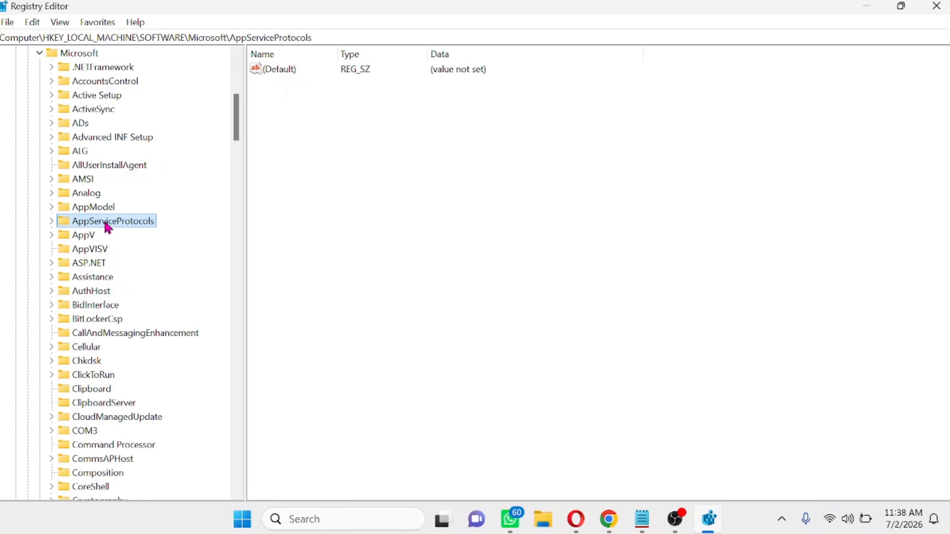
{"action": "key", "text": "w"}
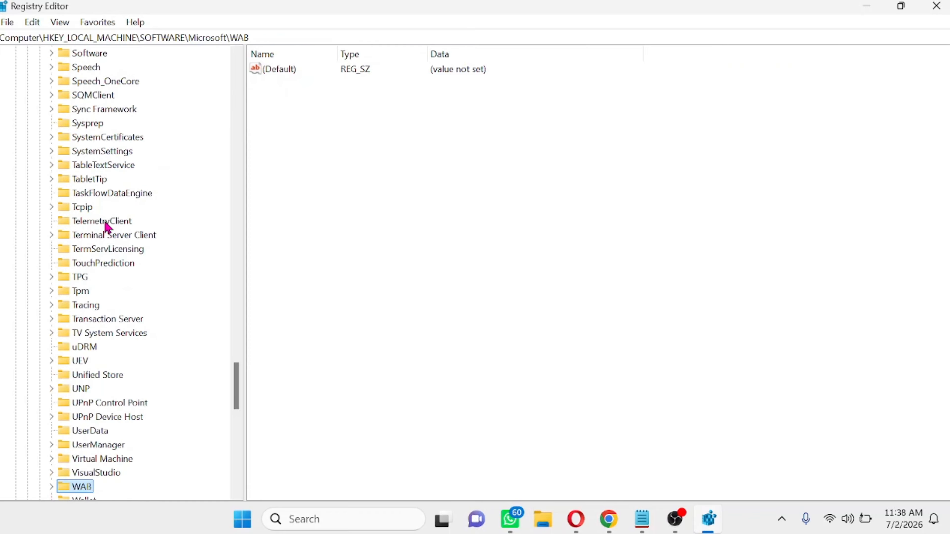
{"action": "scroll", "coordinate": [200, 238], "scroll_direction": "down", "scroll_amount": 2}
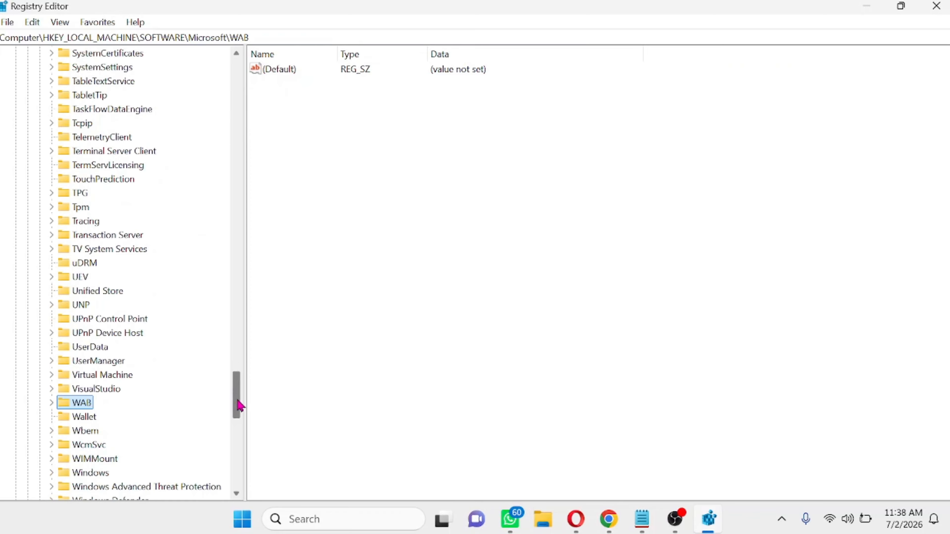
{"action": "left_click_drag", "start_coordinate": [236, 406], "coordinate": [239, 424]}
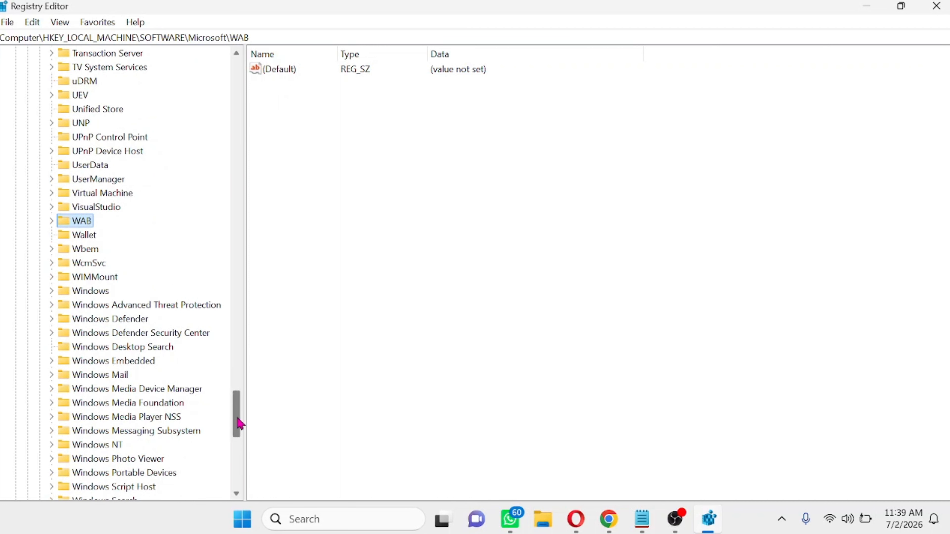
{"action": "left_click_drag", "start_coordinate": [240, 422], "coordinate": [243, 442]}
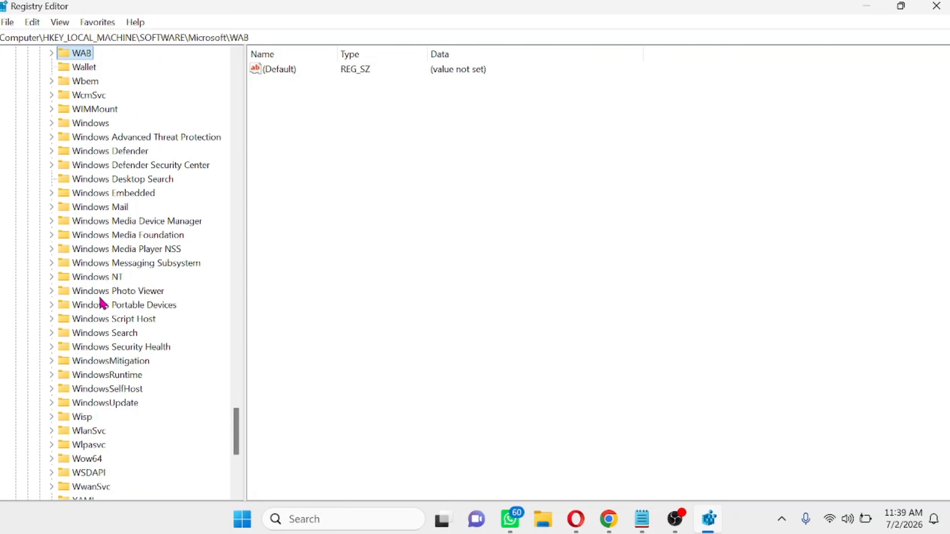
{"action": "left_click", "coordinate": [51, 277]}
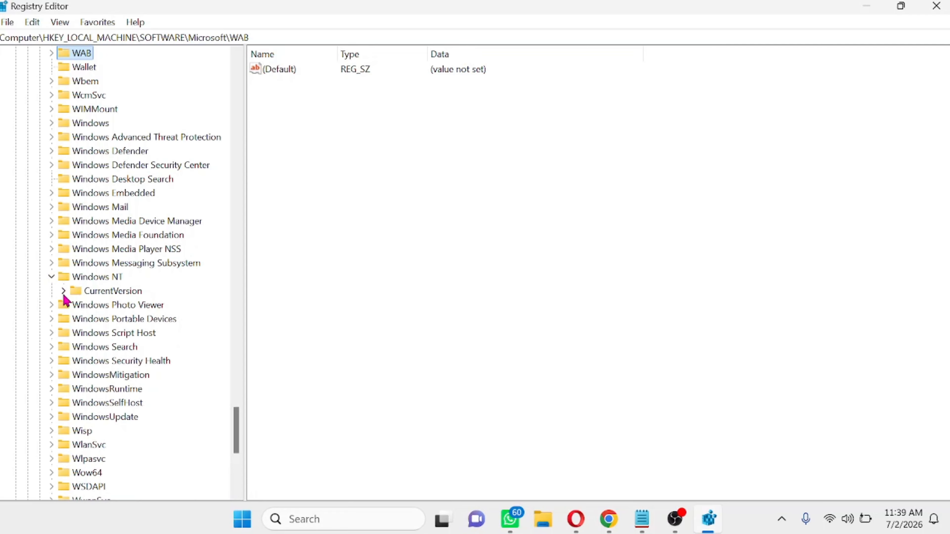
{"action": "left_click", "coordinate": [63, 292]}
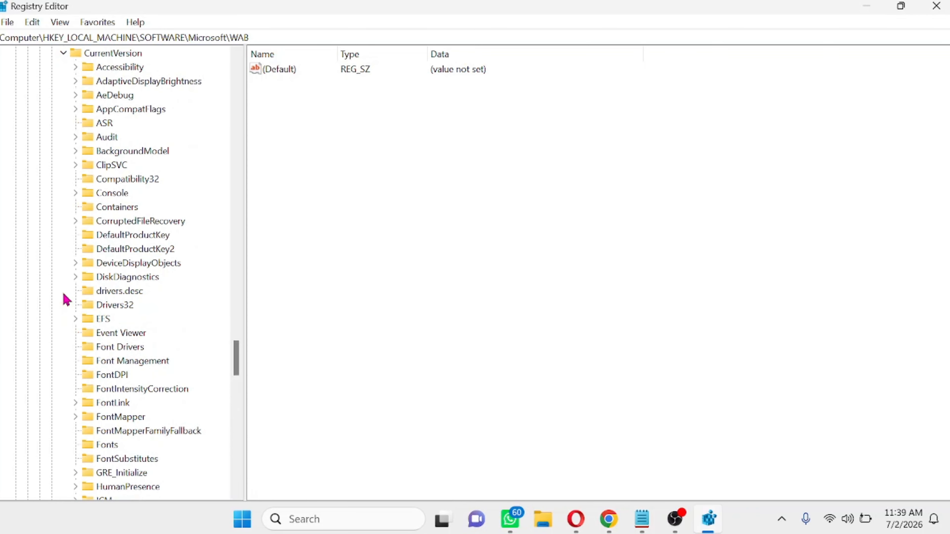
Expand Multimedia, SystemProfile and Tasks under CurrentVersion and select the Games key.
{"action": "left_click", "coordinate": [132, 151]}
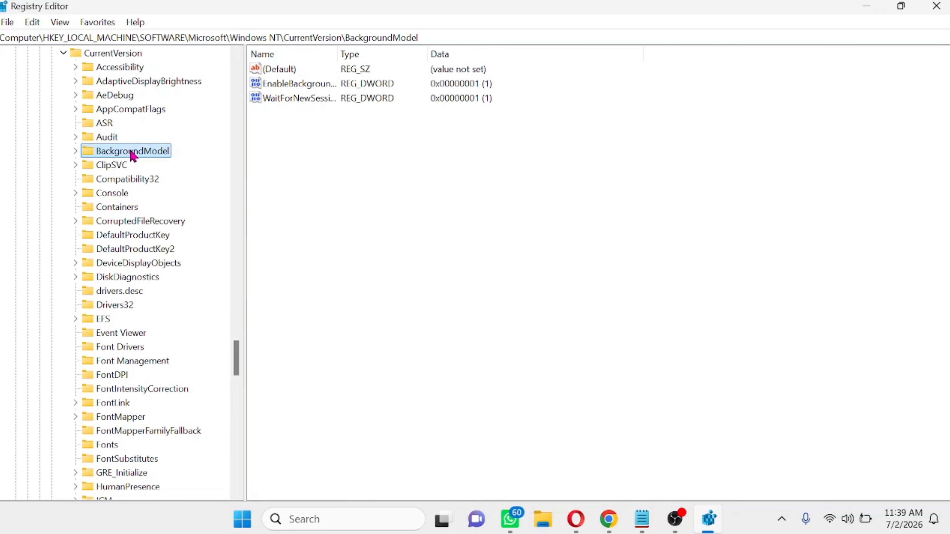
{"action": "key", "text": "m"}
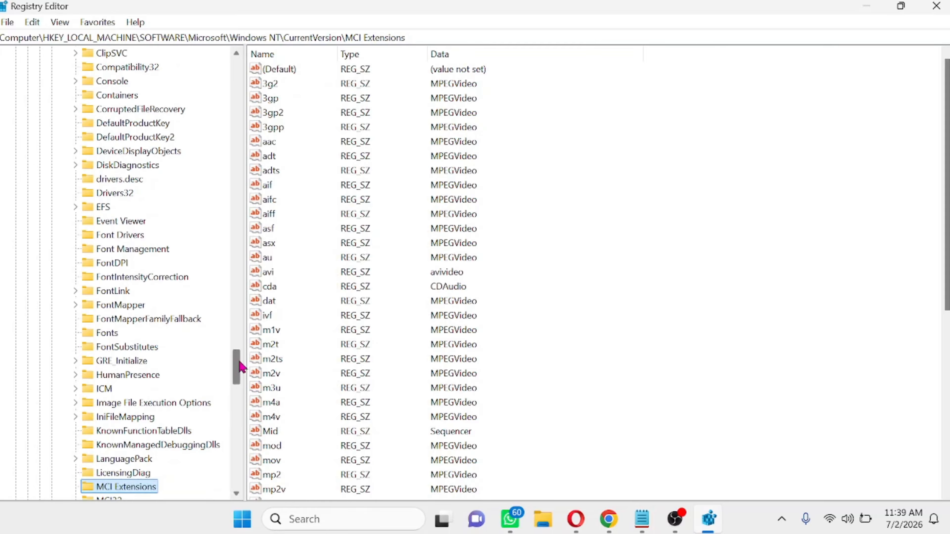
{"action": "scroll", "coordinate": [227, 370], "scroll_direction": "down", "scroll_amount": 6}
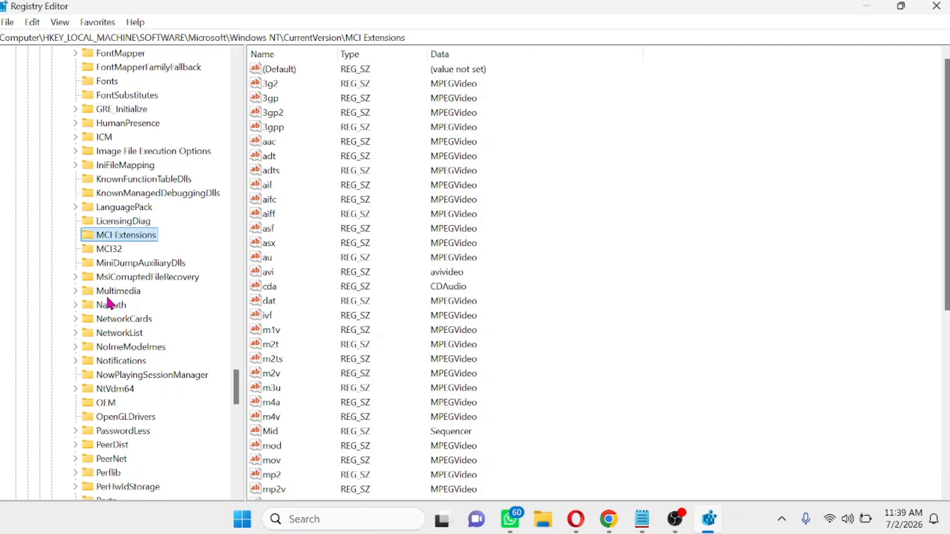
{"action": "left_click", "coordinate": [75, 293]}
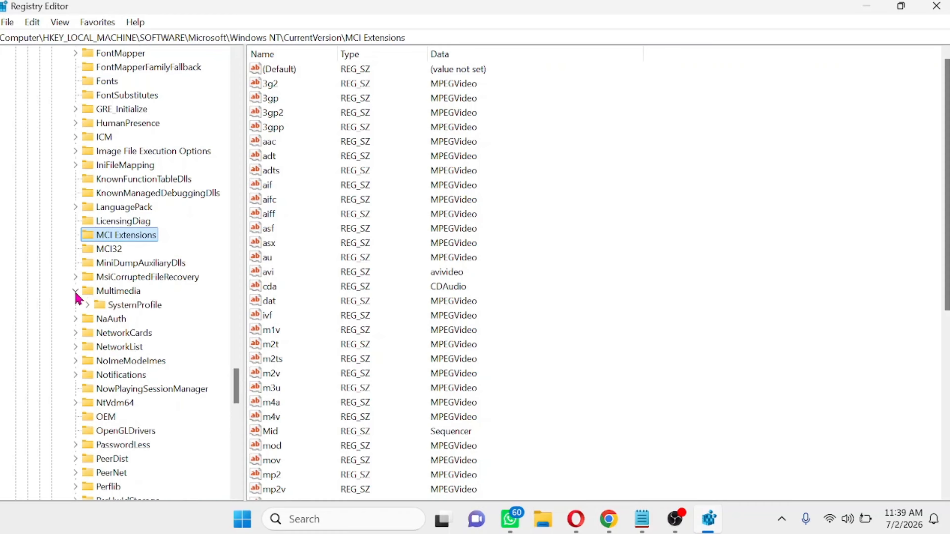
{"action": "left_click", "coordinate": [88, 305]}
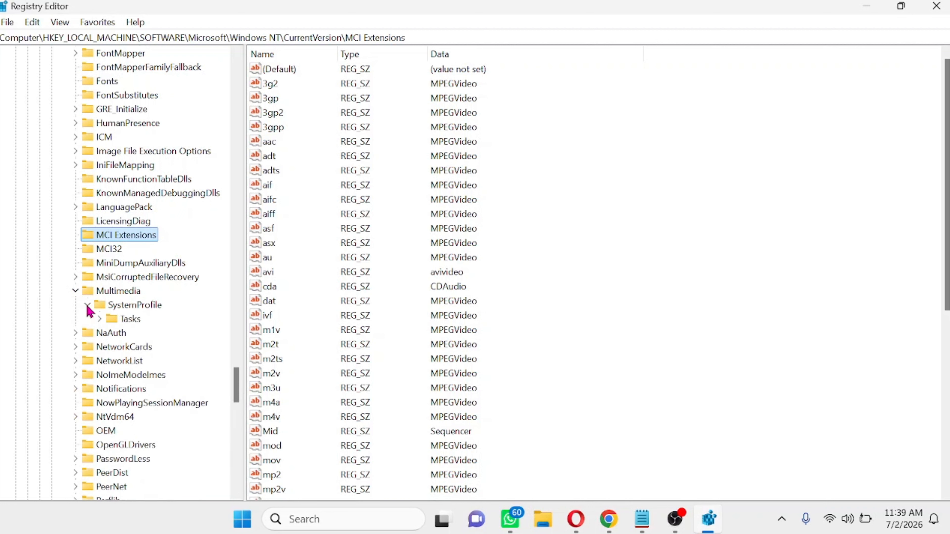
{"action": "left_click", "coordinate": [99, 318]}
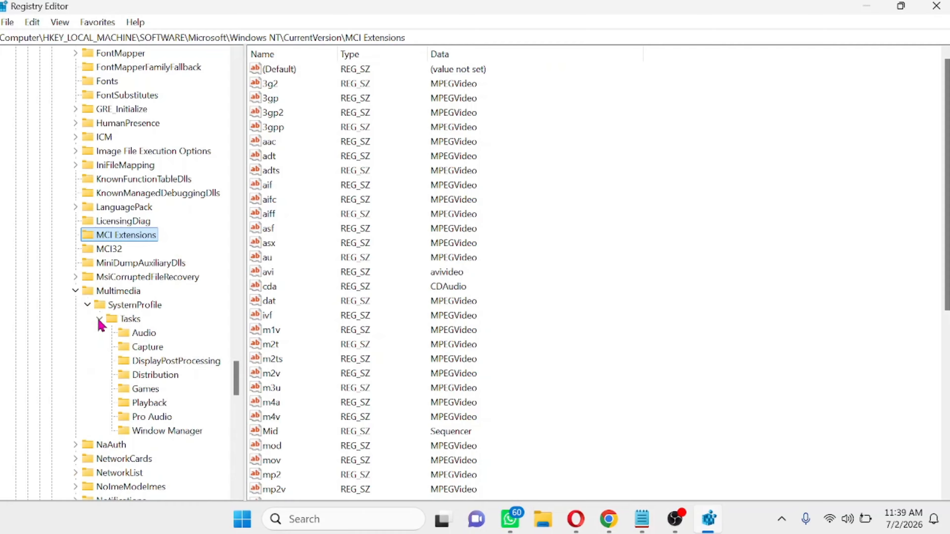
{"action": "left_click", "coordinate": [146, 392]}
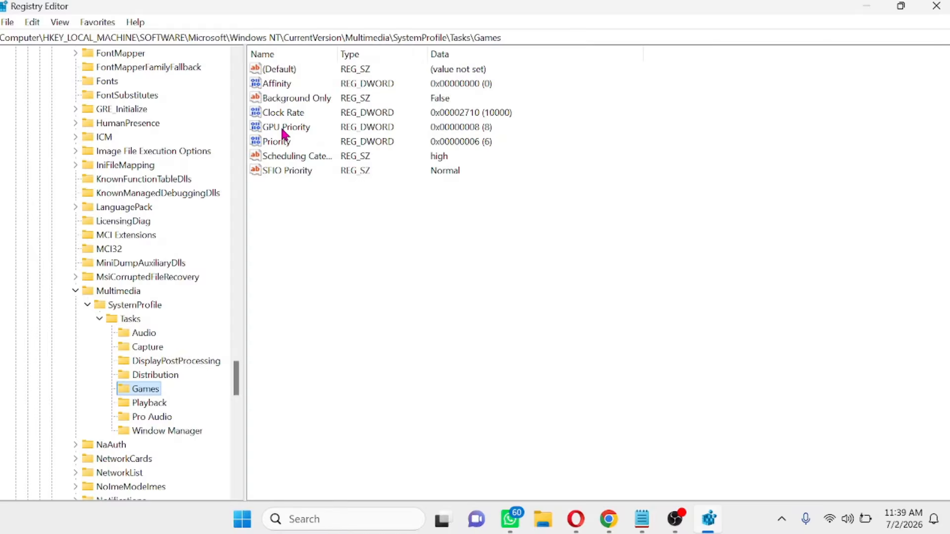
Edit the GPU Priority value of the Games key and accept it with data 8 in hexadecimal.
{"action": "left_click", "coordinate": [300, 133]}
{"action": "right_click", "coordinate": [299, 134]}
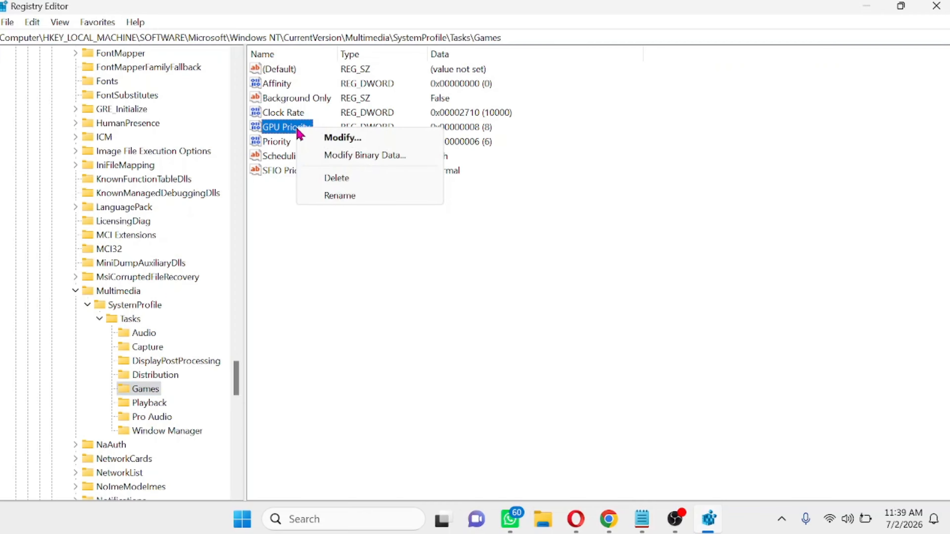
{"action": "left_click", "coordinate": [337, 287]}
{"action": "left_click", "coordinate": [300, 133]}
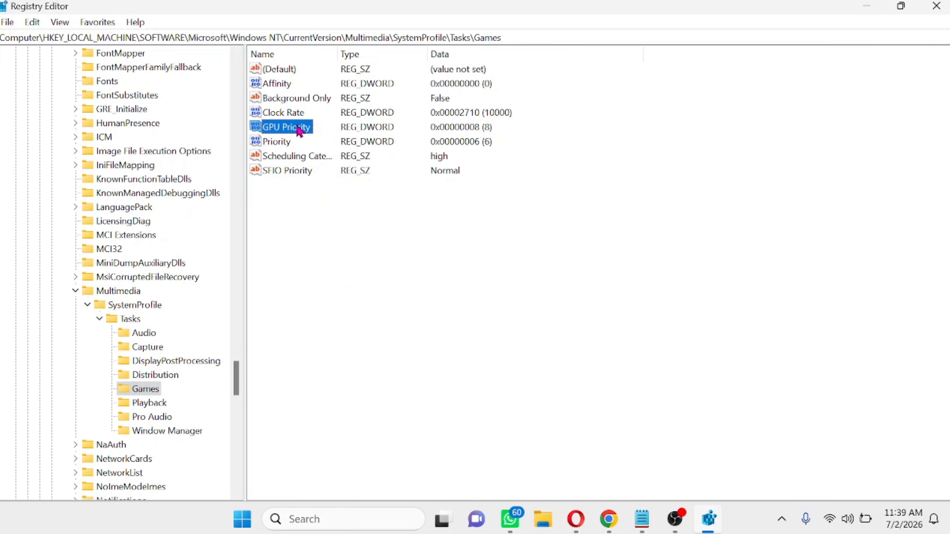
{"action": "right_click", "coordinate": [300, 133]}
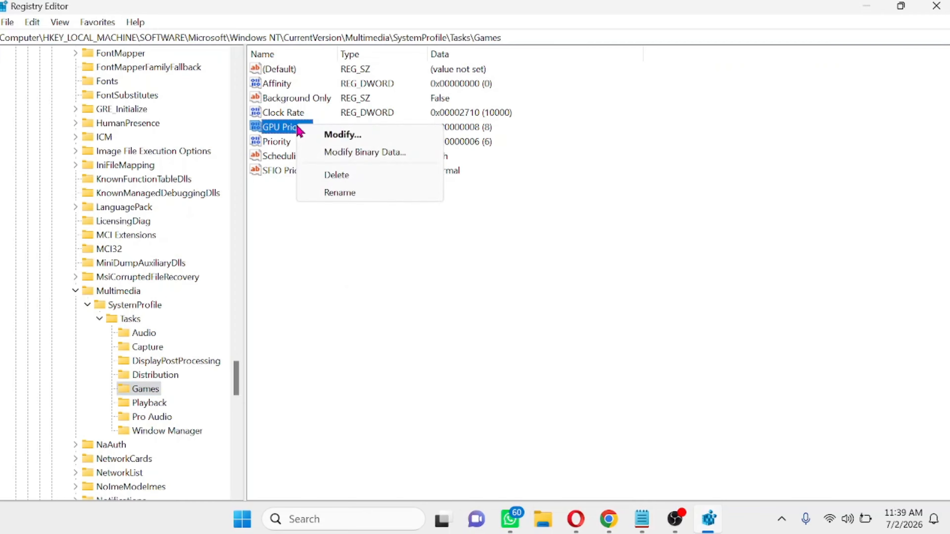
{"action": "left_click", "coordinate": [340, 135]}
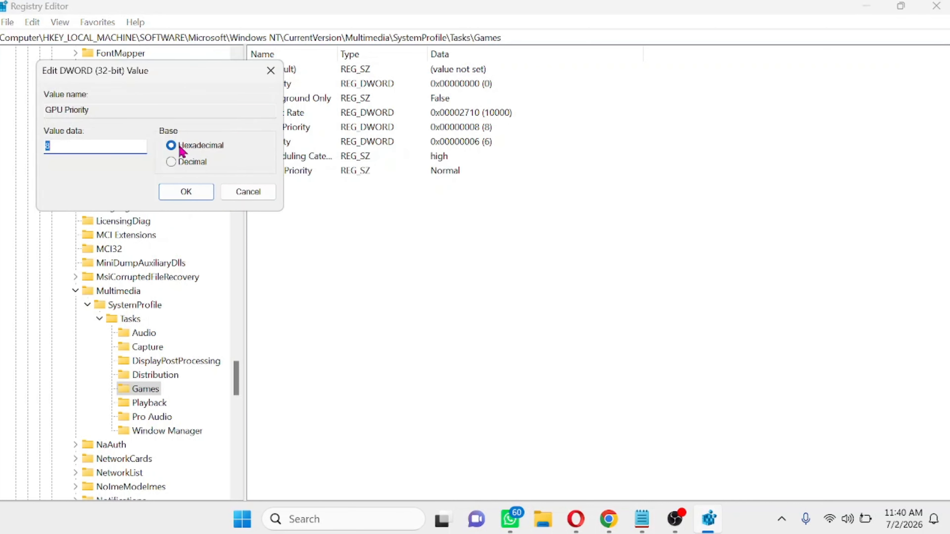
{"action": "left_click", "coordinate": [78, 146]}
{"action": "left_click", "coordinate": [189, 197]}
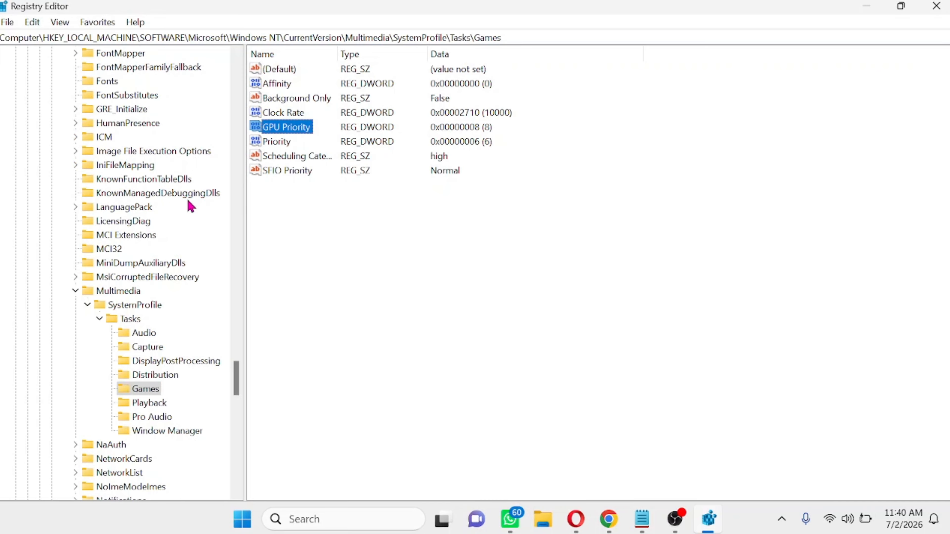
Edit the Priority value of the Games key and accept it with data 6 in hexadecimal.
{"action": "left_click", "coordinate": [283, 145]}
{"action": "double_click", "coordinate": [283, 144]}
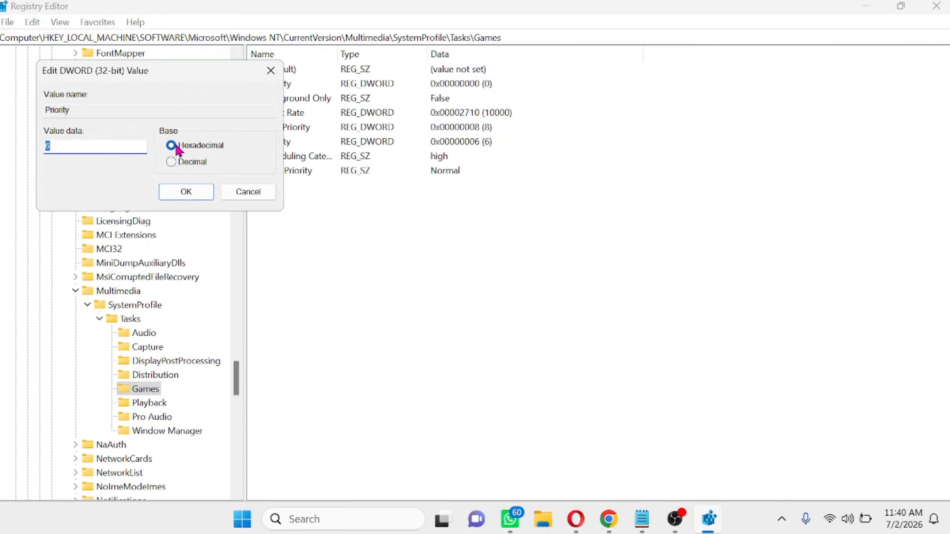
{"action": "left_click", "coordinate": [95, 149]}
{"action": "left_click", "coordinate": [185, 192]}
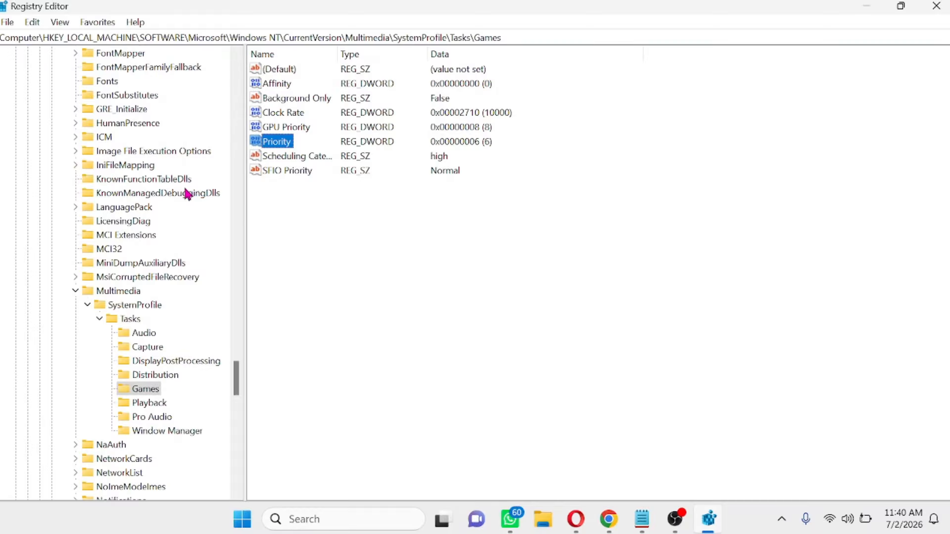
Edit the Scheduling Category string of the Games key and accept it with data "high".
{"action": "double_click", "coordinate": [296, 162]}
{"action": "left_click", "coordinate": [112, 151]}
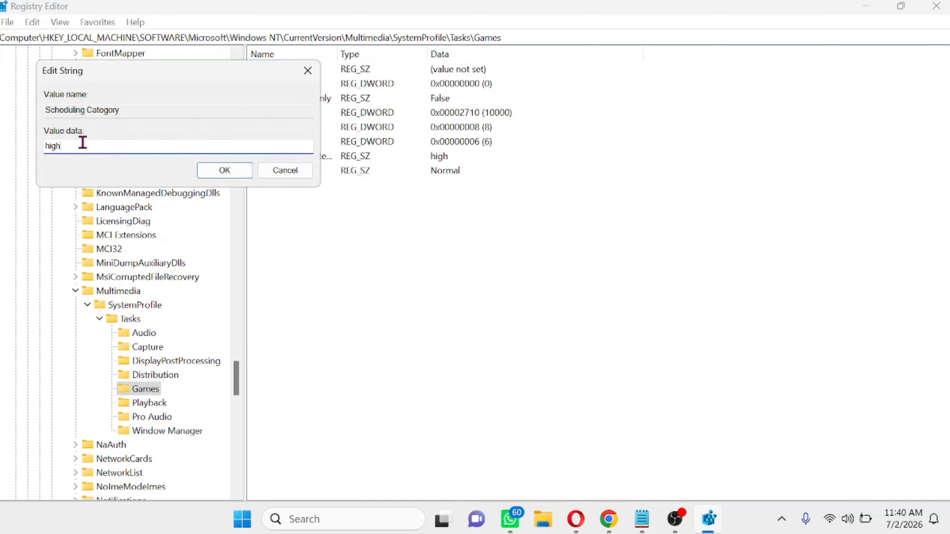
{"action": "left_click", "coordinate": [212, 174]}
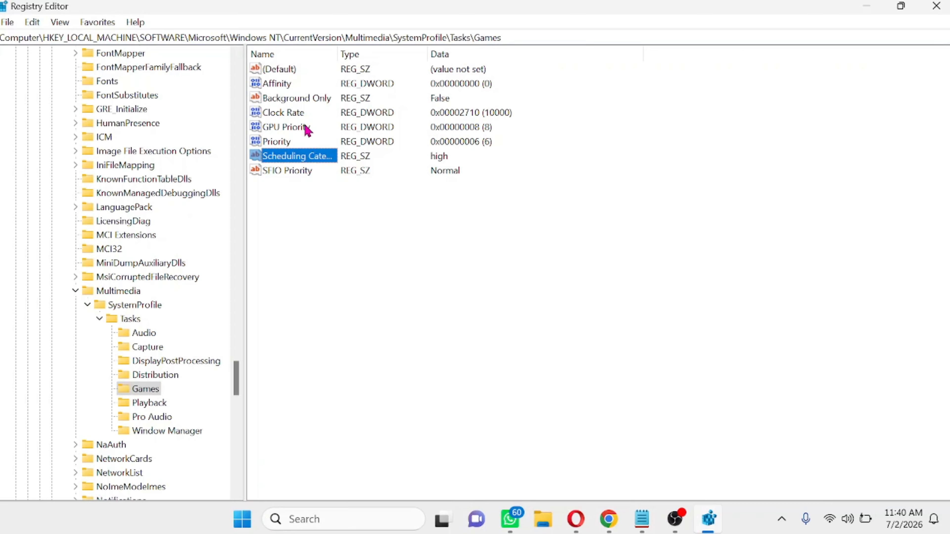
Create a new DWORD (32-bit) value in the Games key and accept its default name.
{"action": "left_click", "coordinate": [305, 243]}
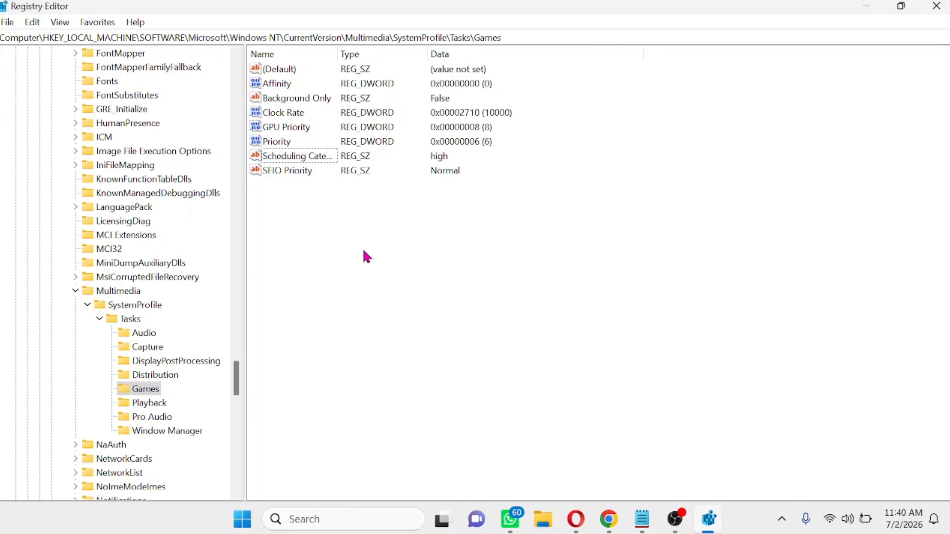
{"action": "right_click", "coordinate": [360, 255]}
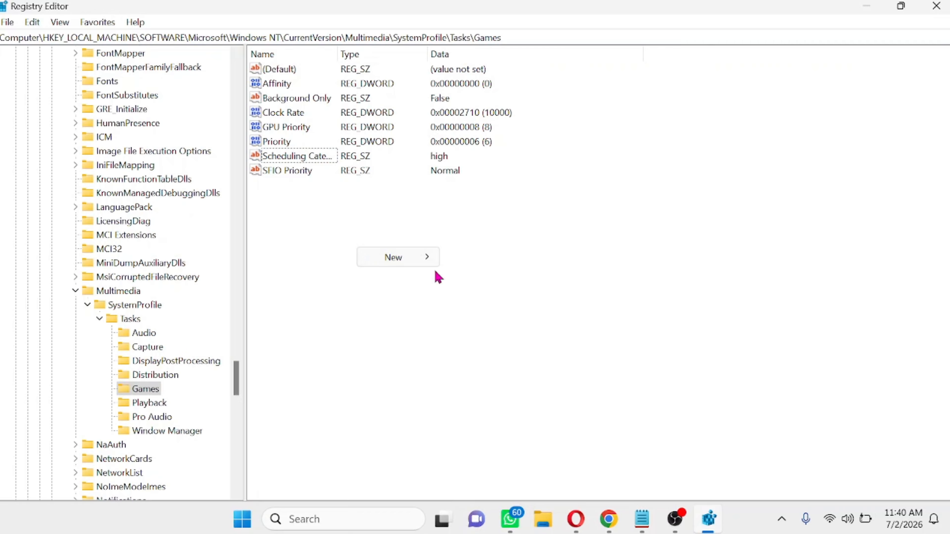
{"action": "mouse_move", "coordinate": [428, 262]}
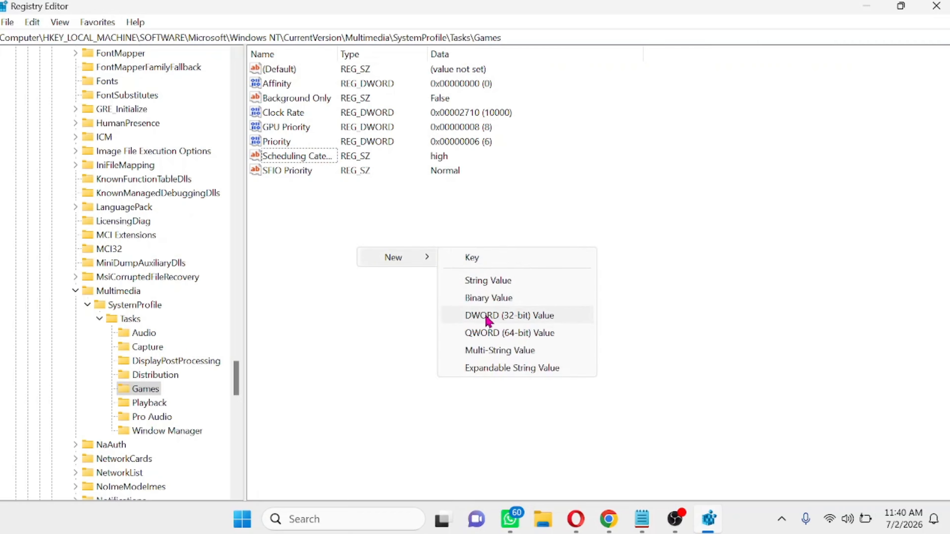
{"action": "left_click", "coordinate": [540, 319]}
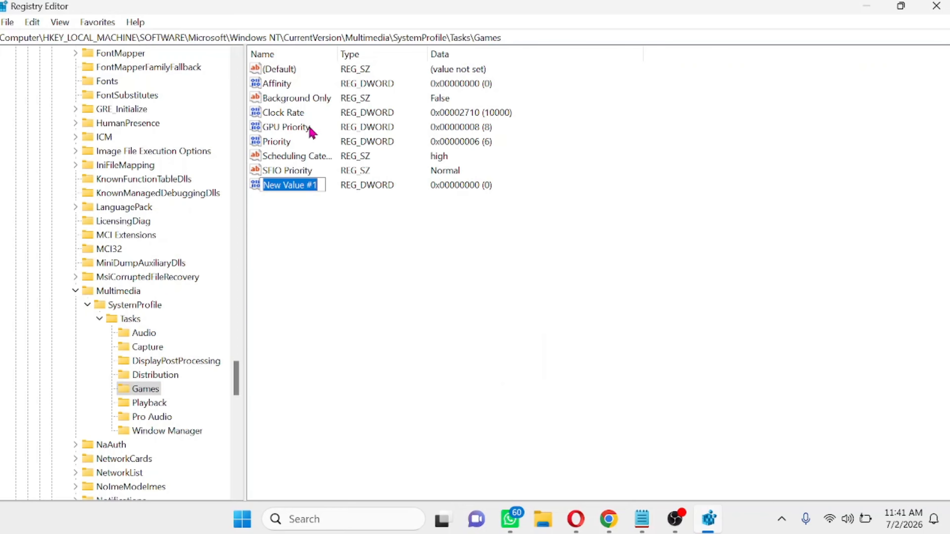
{"action": "key", "text": "Return"}
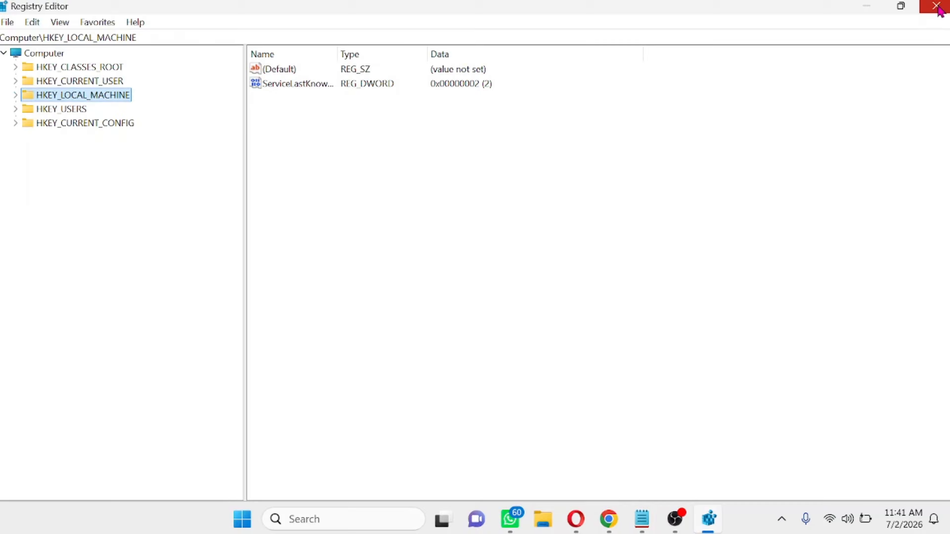
Close Registry Editor, search Windows for "system conf" and open System Configuration.
{"action": "left_click", "coordinate": [936, 6]}
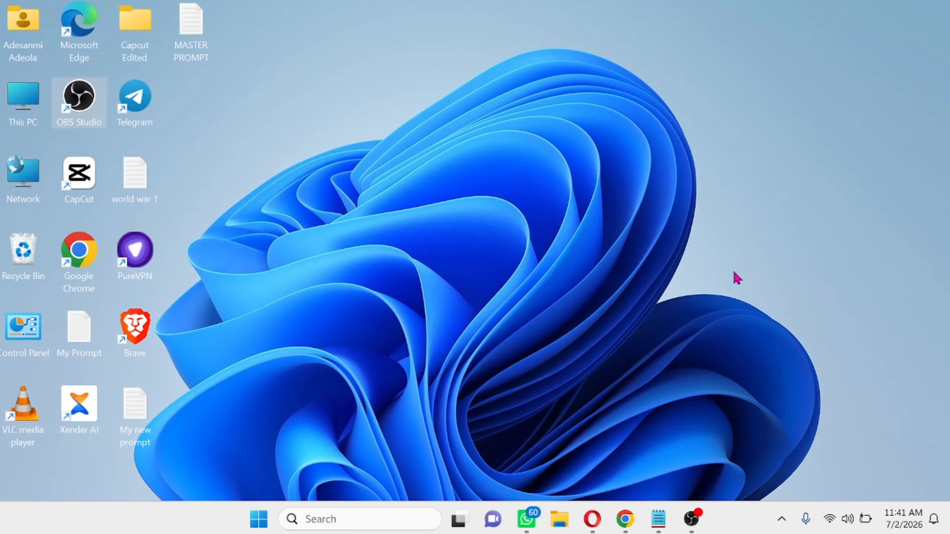
{"action": "left_click", "coordinate": [341, 520]}
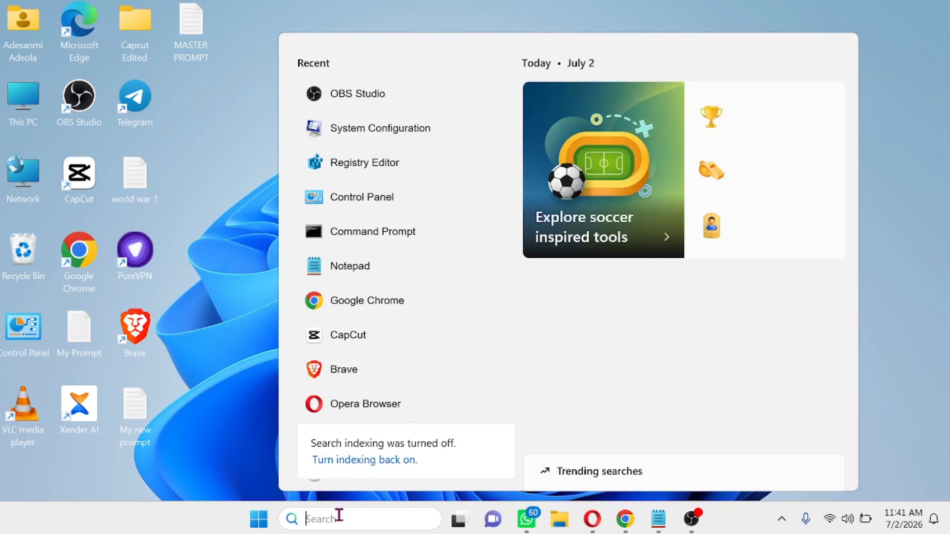
{"action": "type", "text": "system"}
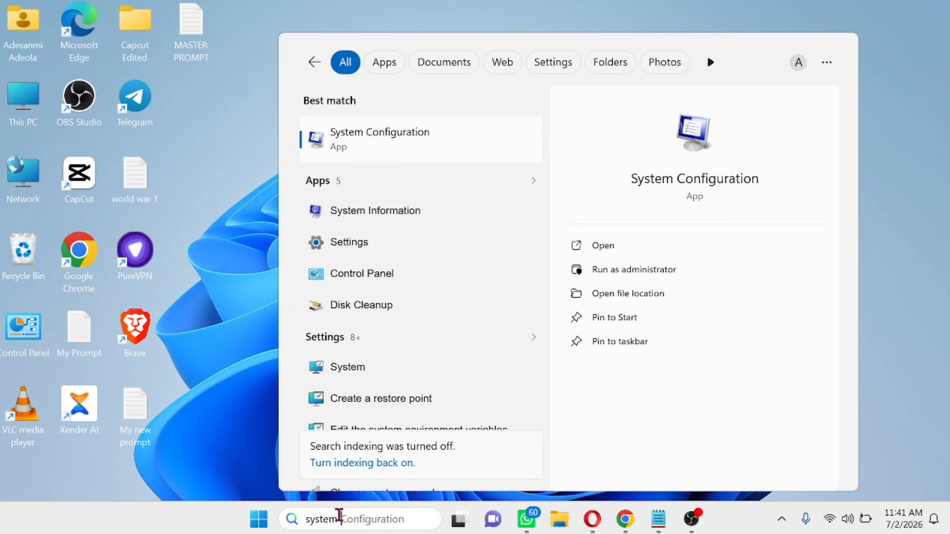
{"action": "type", "text": " conf"}
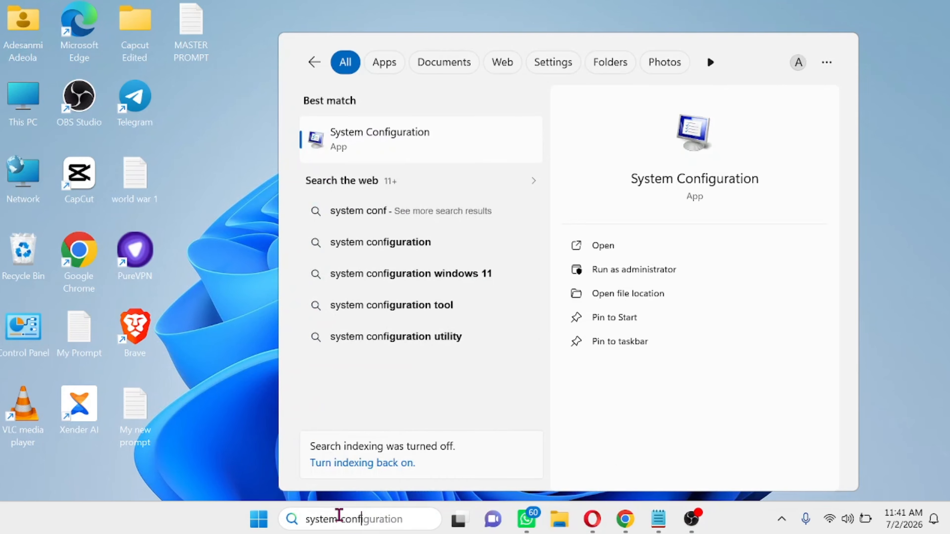
{"action": "left_click", "coordinate": [400, 140]}
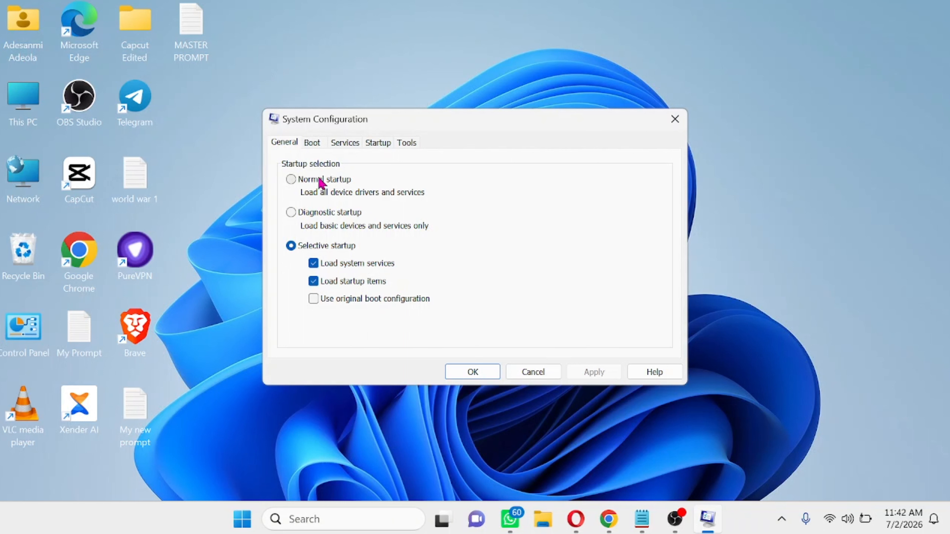
Set the boot timeout to 3 seconds, apply it and accept the System Configuration changes.
{"action": "left_click", "coordinate": [312, 143]}
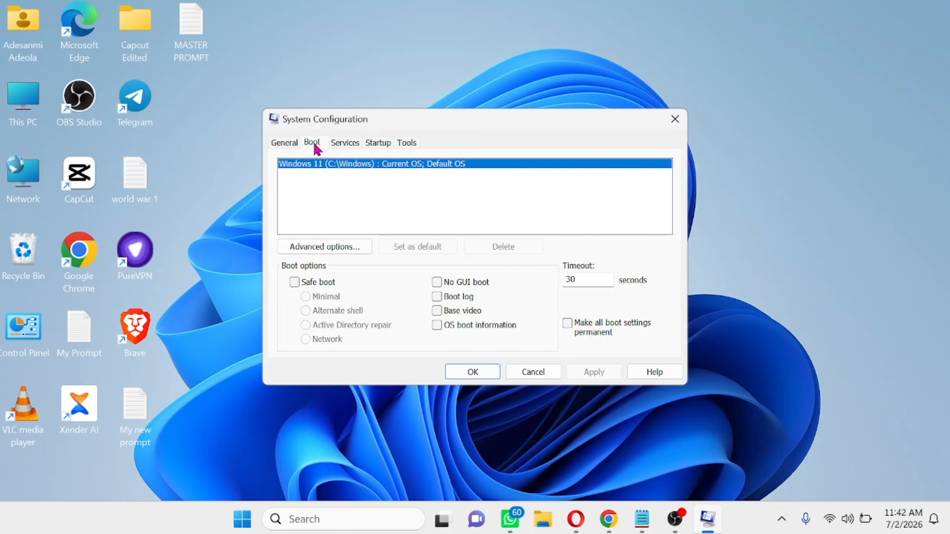
{"action": "left_click", "coordinate": [584, 278]}
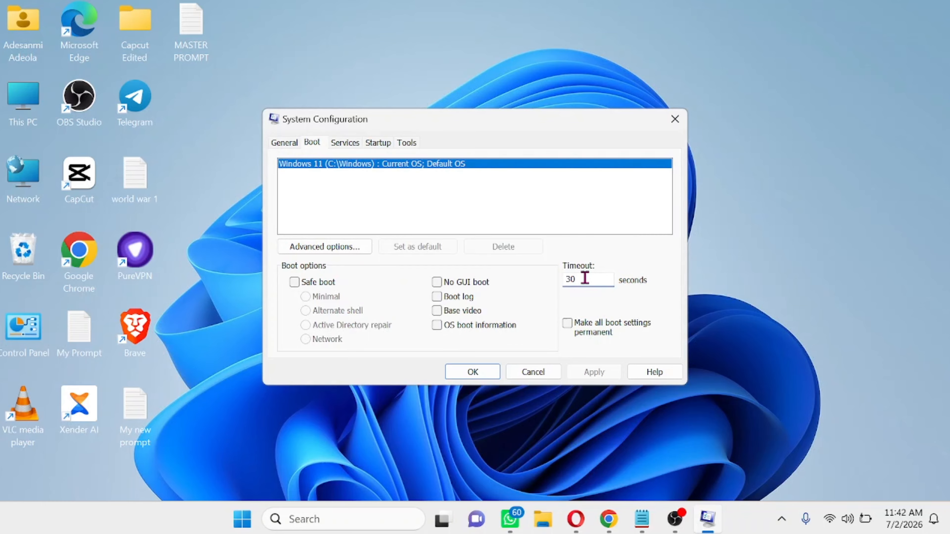
{"action": "key", "text": "BackSpace"}
{"action": "key", "text": "BackSpace"}
{"action": "type", "text": "3"}
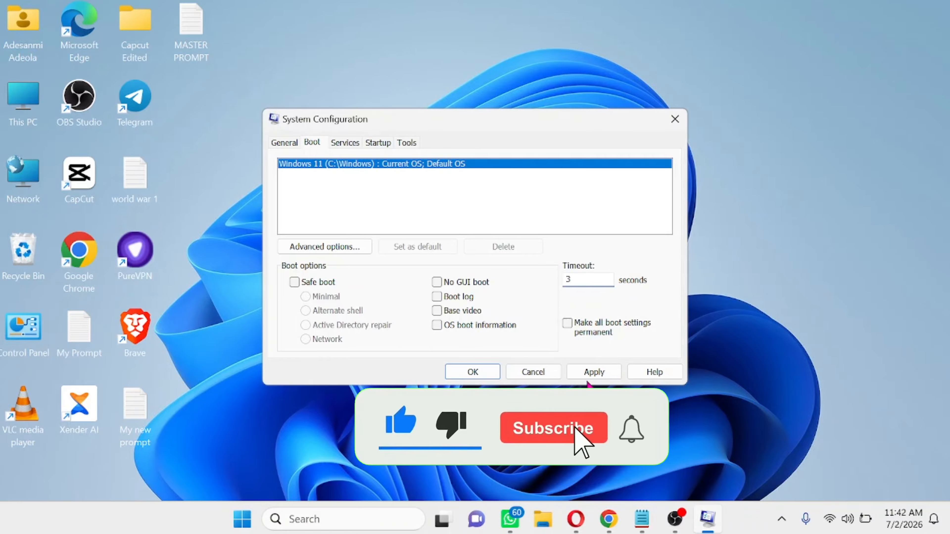
{"action": "left_click", "coordinate": [593, 375]}
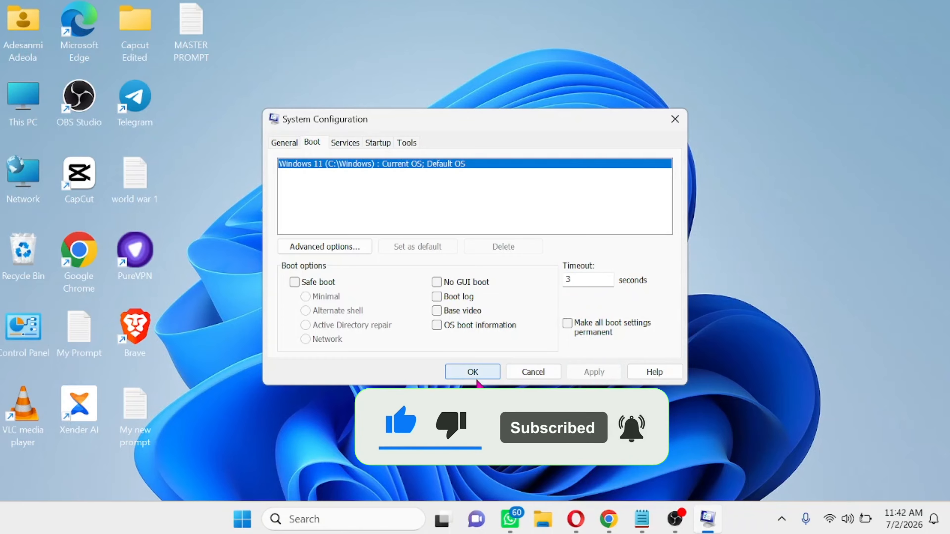
{"action": "left_click", "coordinate": [472, 373]}
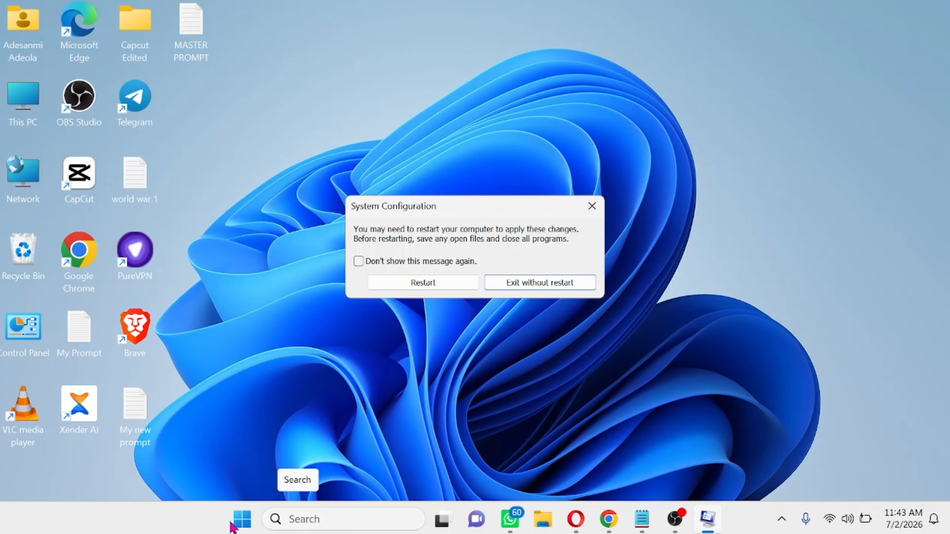
Reopen Registry Editor through Run and expand HKEY_LOCAL_MACHINE\SYSTEM\CurrentControlSet\Control.
{"action": "right_click", "coordinate": [242, 524]}
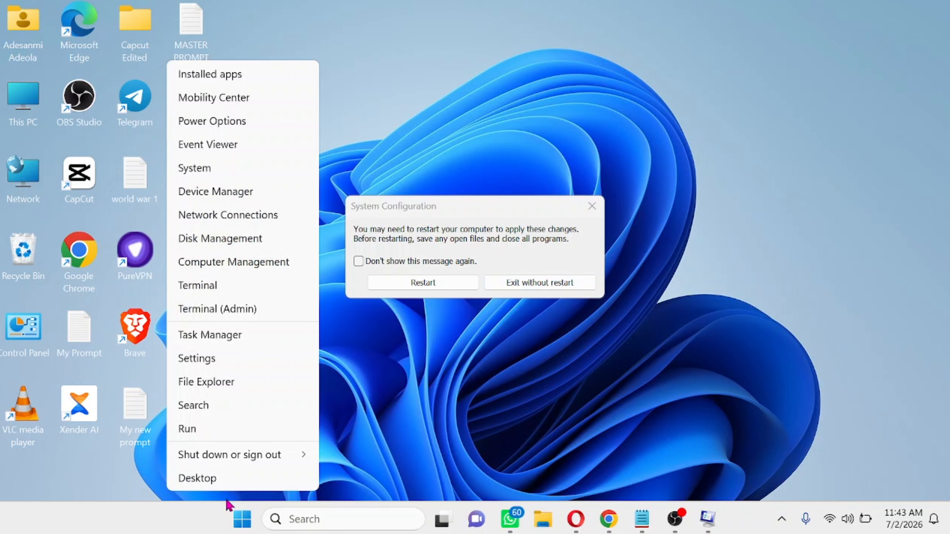
{"action": "left_click", "coordinate": [191, 430]}
{"action": "left_click_drag", "start_coordinate": [169, 346], "coordinate": [482, 200]}
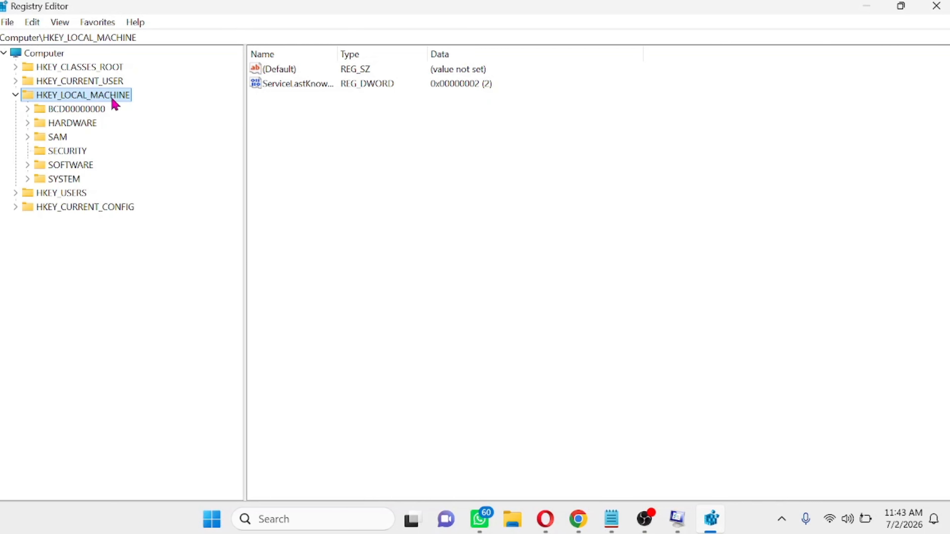
{"action": "left_click", "coordinate": [28, 180]}
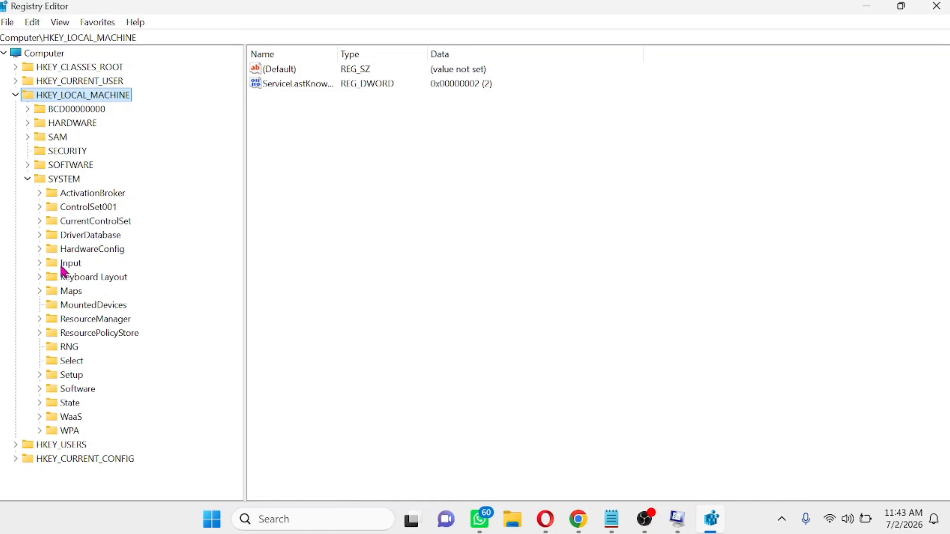
{"action": "left_click", "coordinate": [39, 221]}
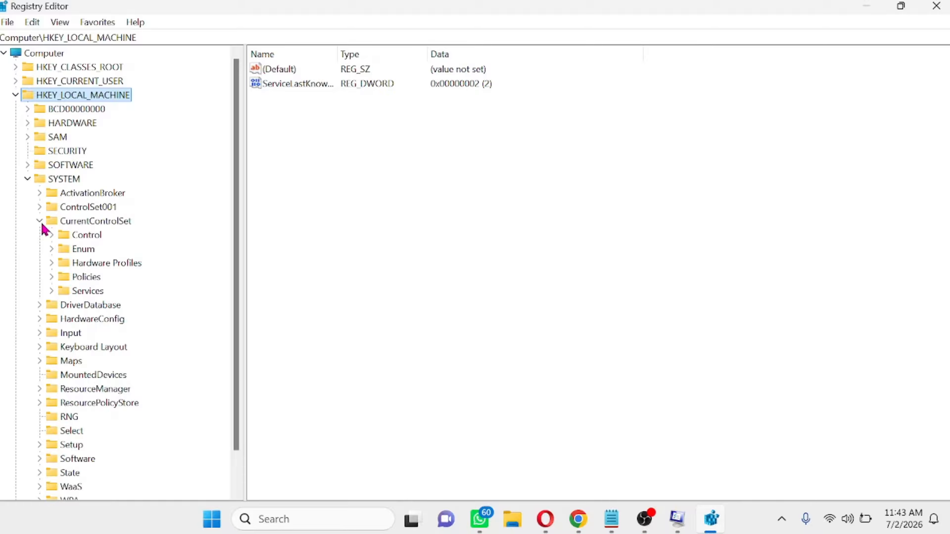
{"action": "left_click", "coordinate": [52, 236]}
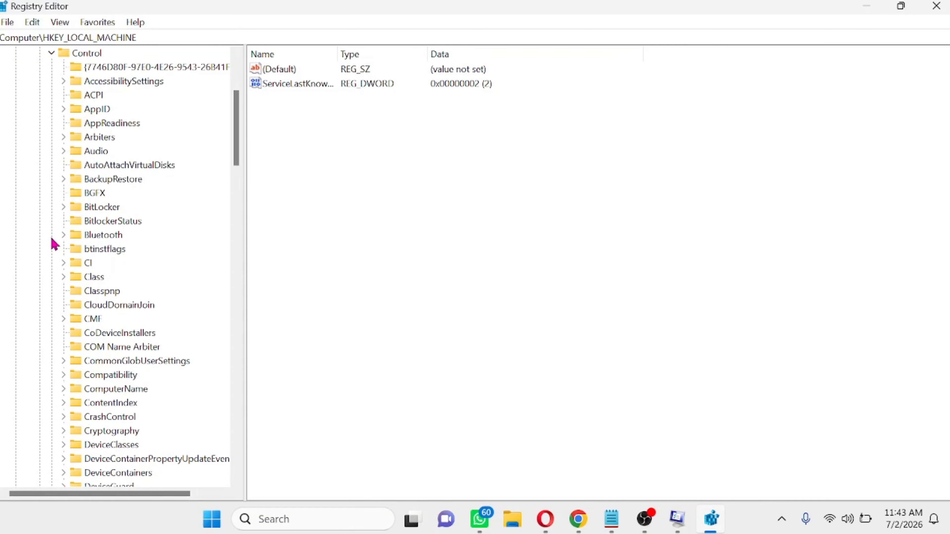
Find Session Manager under the Control key, expand it and open its Memory Management key.
{"action": "left_click", "coordinate": [100, 157]}
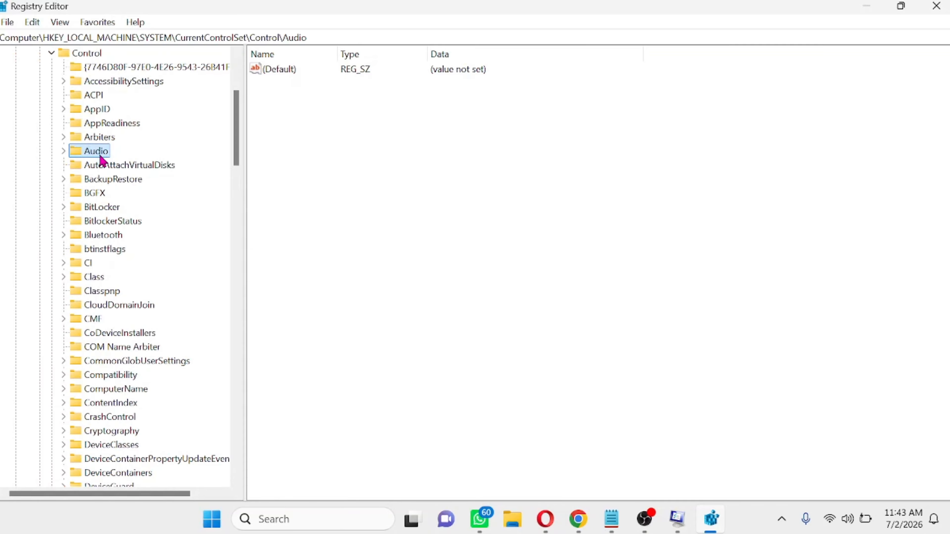
{"action": "key", "text": "s"}
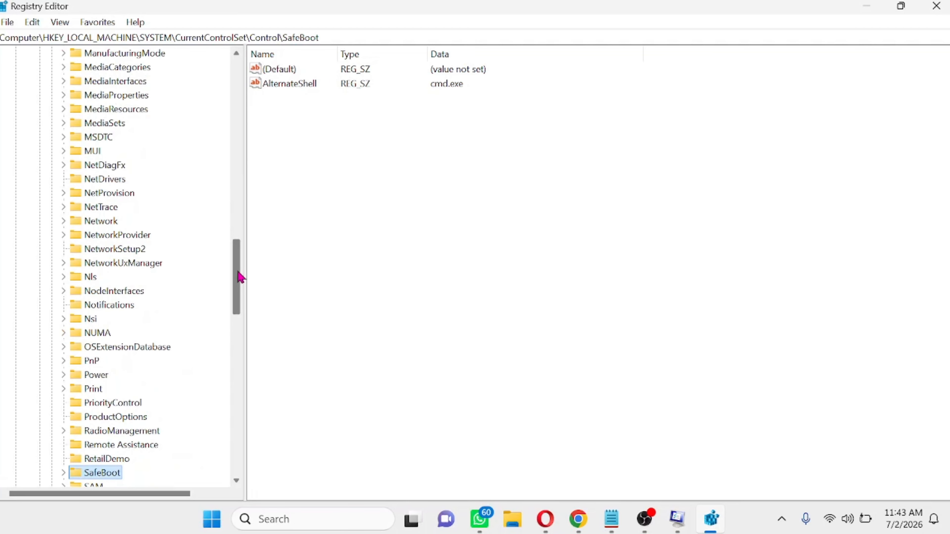
{"action": "left_click_drag", "start_coordinate": [239, 278], "coordinate": [250, 326]}
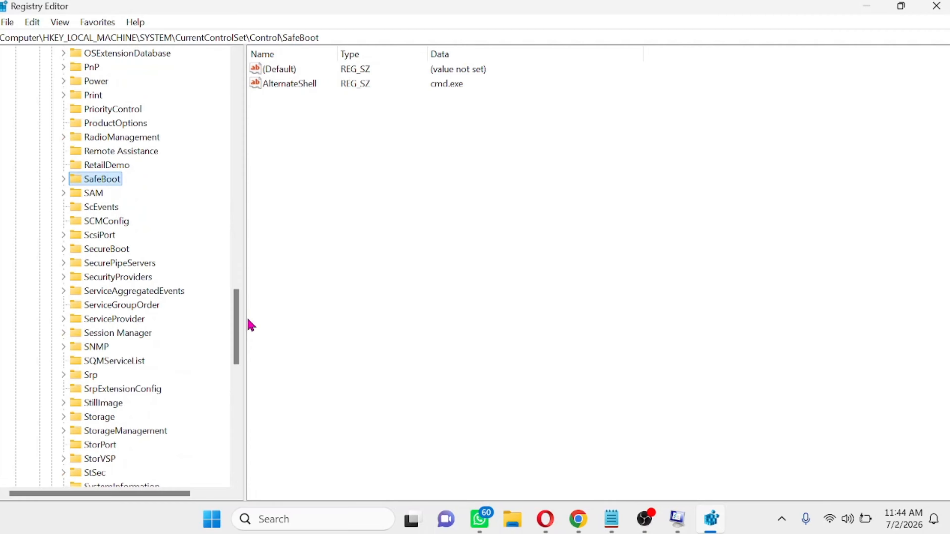
{"action": "left_click", "coordinate": [63, 333]}
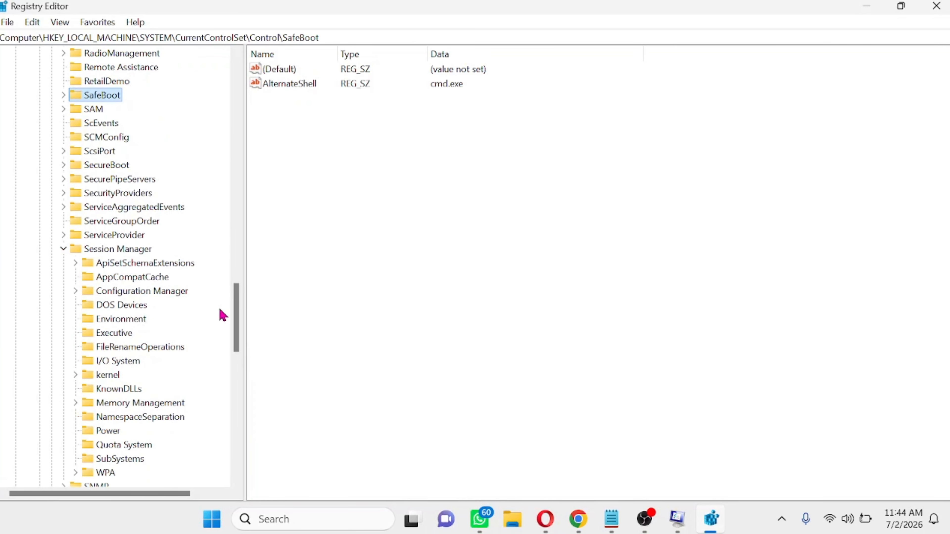
{"action": "left_click_drag", "start_coordinate": [235, 313], "coordinate": [239, 329]}
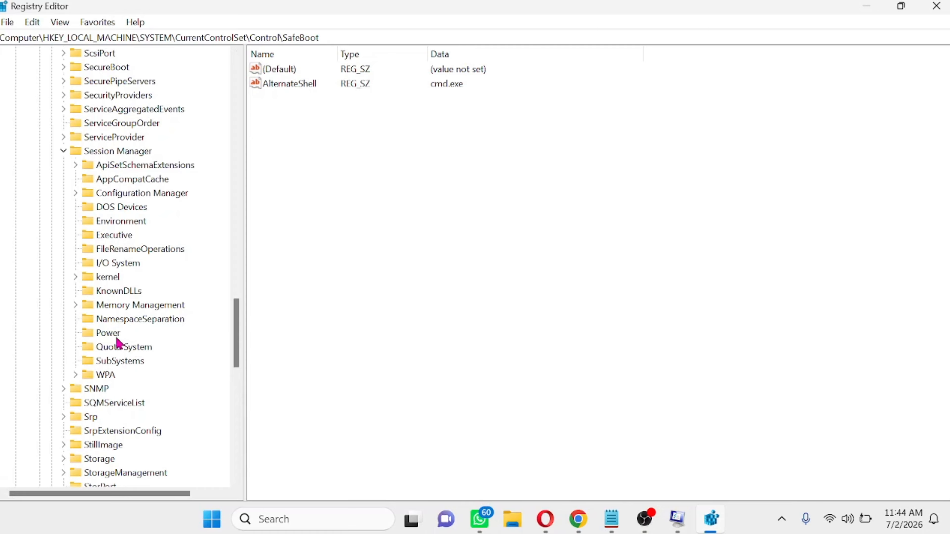
{"action": "left_click", "coordinate": [125, 306]}
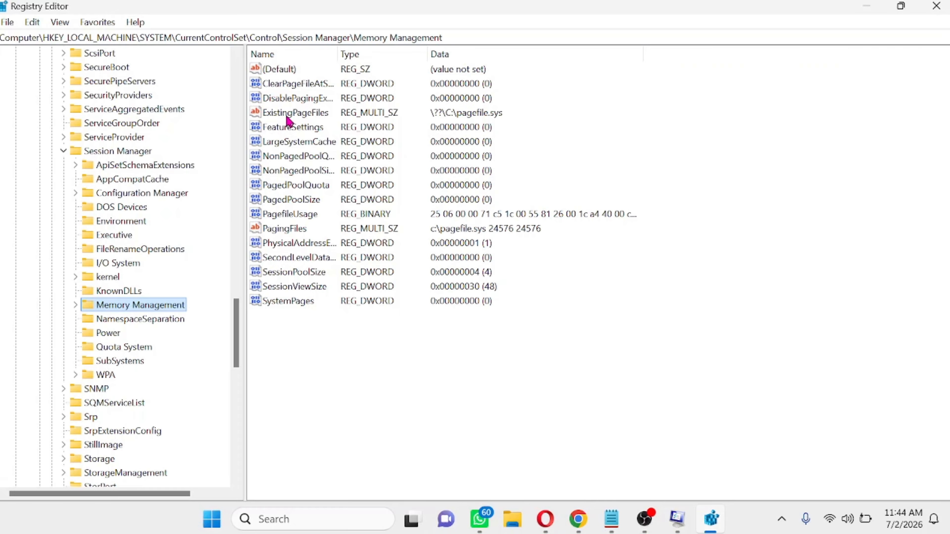
Set the DisablePagingExecutive value of the Memory Management key to 1 in hexadecimal and accept it.
{"action": "left_click", "coordinate": [298, 105]}
{"action": "right_click", "coordinate": [297, 106]}
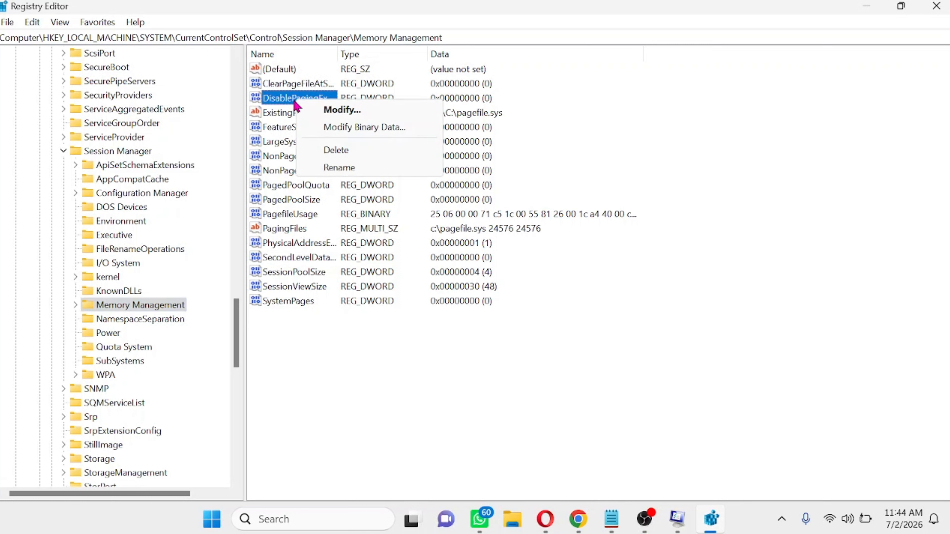
{"action": "left_click", "coordinate": [331, 110]}
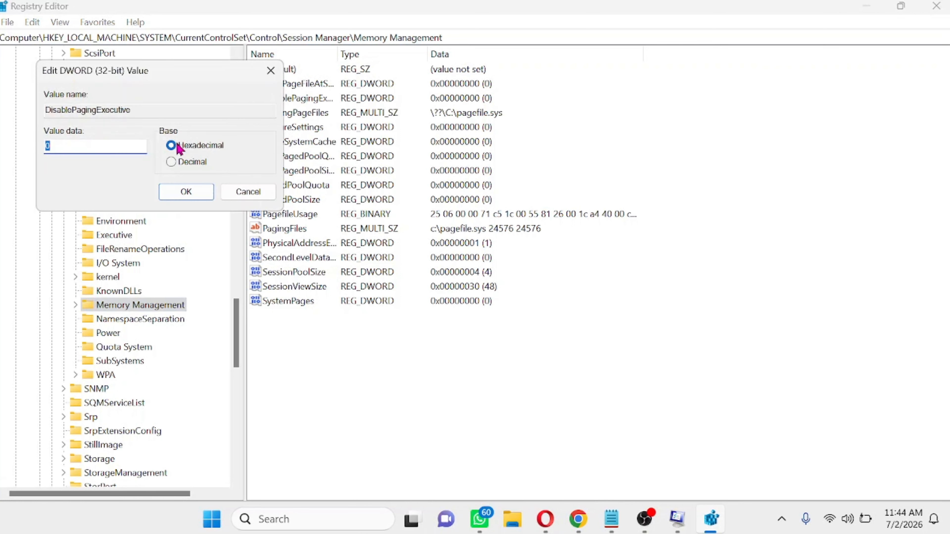
{"action": "left_click", "coordinate": [93, 146]}
{"action": "double_click", "coordinate": [93, 146]}
{"action": "type", "text": "1"}
{"action": "left_click", "coordinate": [186, 192]}
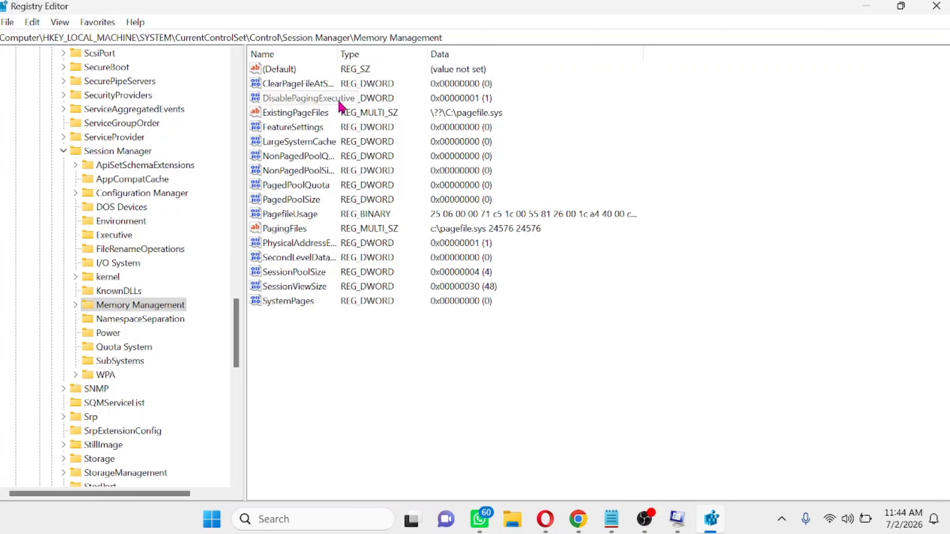
Create a new DWORD (32-bit) value in the Memory Management key.
{"action": "left_click", "coordinate": [371, 367]}
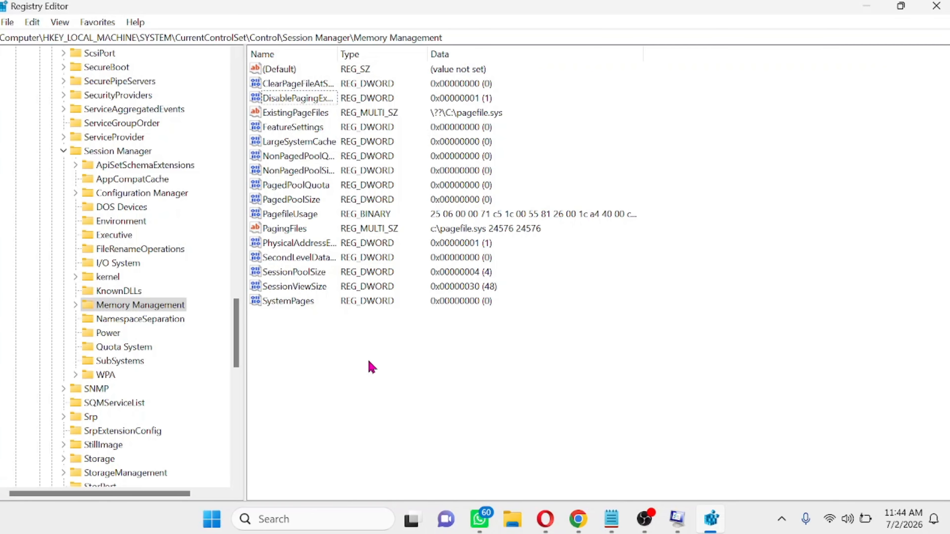
{"action": "right_click", "coordinate": [369, 361]}
{"action": "mouse_move", "coordinate": [438, 370]}
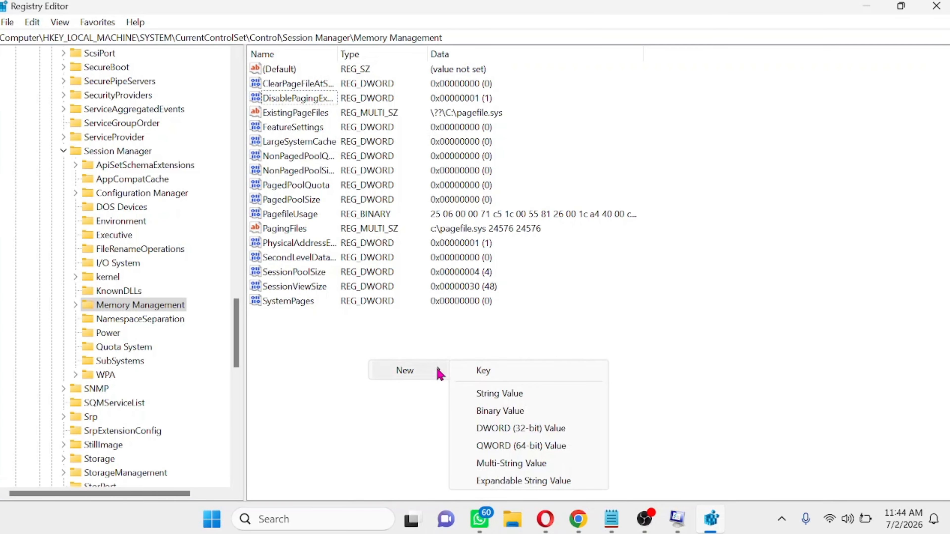
{"action": "left_click", "coordinate": [529, 434]}
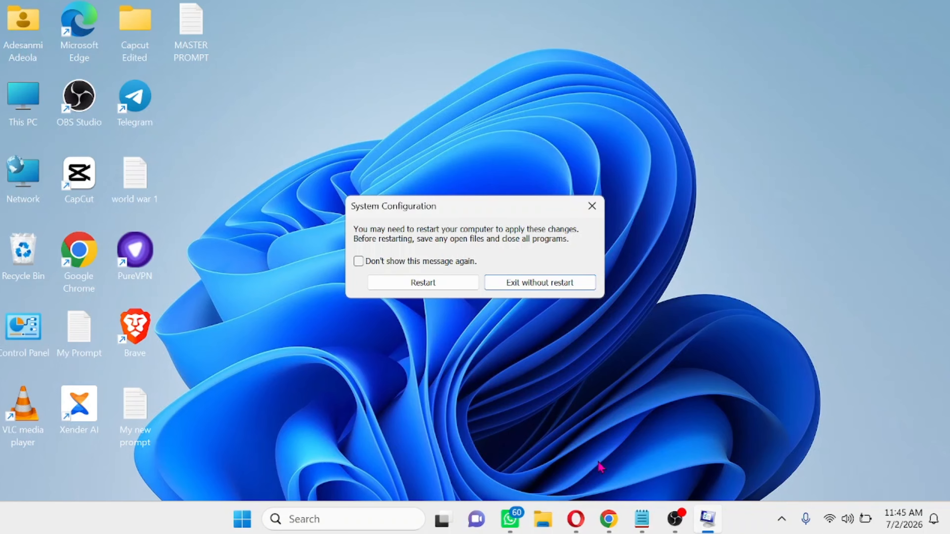
Search Windows for "control" and open Control Panel.
{"action": "left_click", "coordinate": [330, 526]}
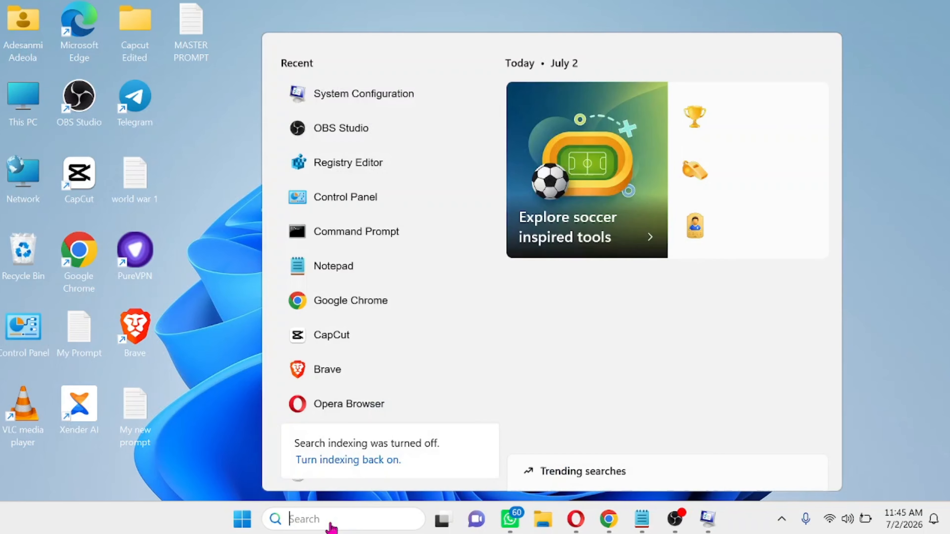
{"action": "type", "text": "co"}
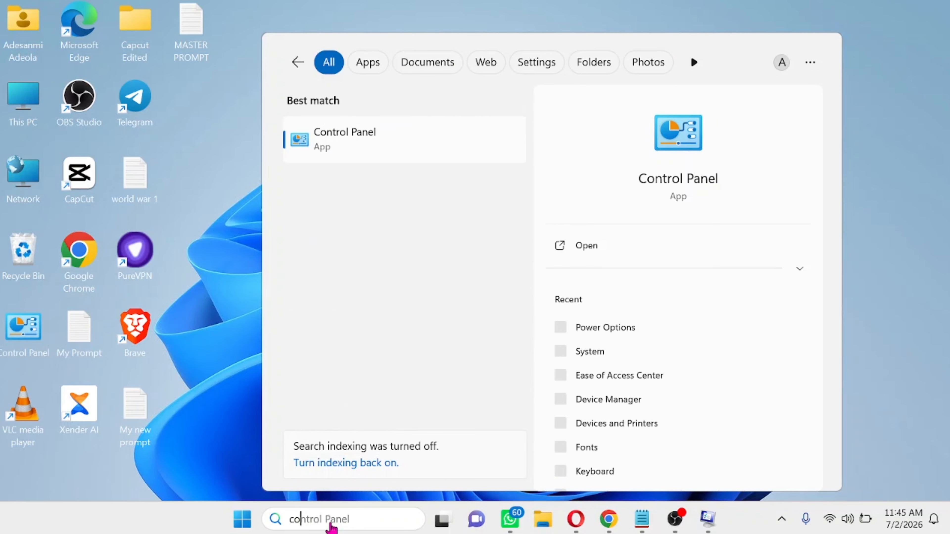
{"action": "type", "text": "ntrol"}
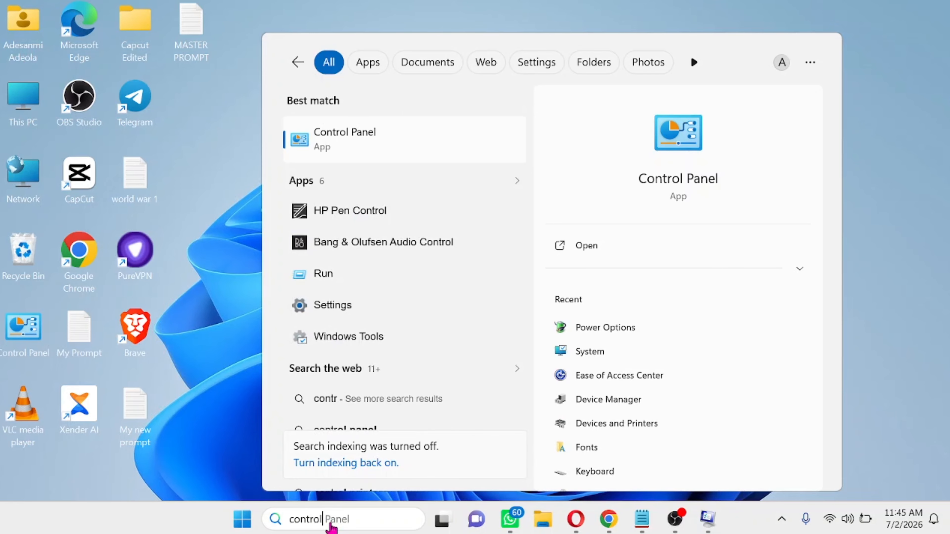
{"action": "left_click", "coordinate": [356, 144]}
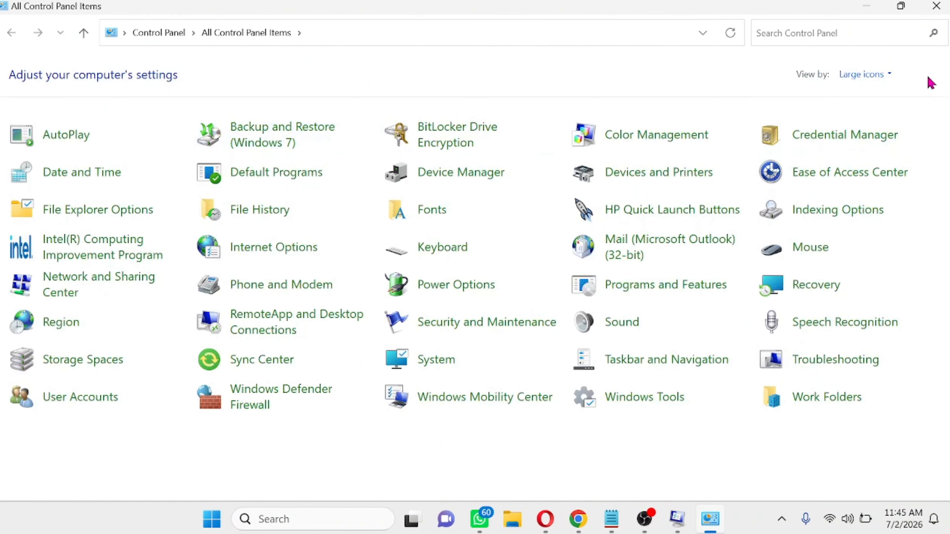
Switch the Control Panel view to Category and back to Large icons.
{"action": "left_click", "coordinate": [890, 76]}
{"action": "left_click", "coordinate": [882, 93]}
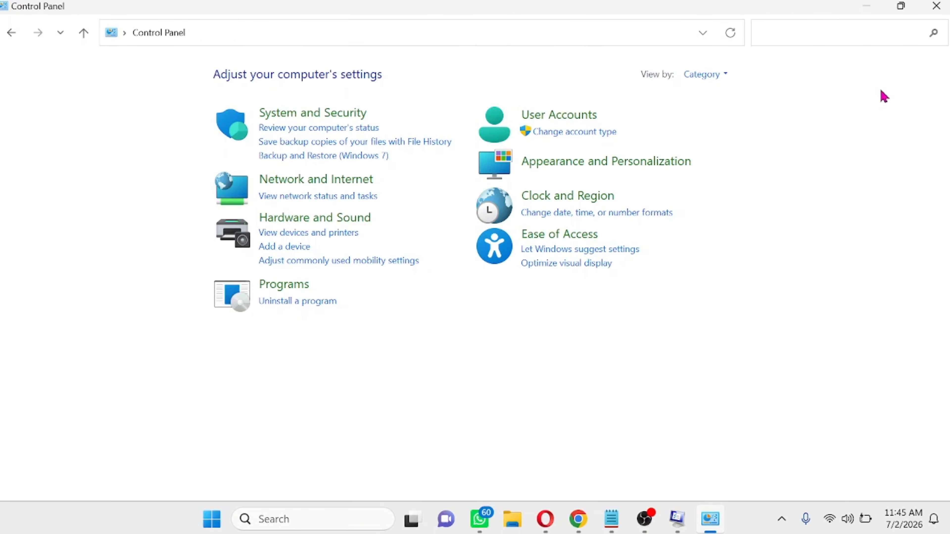
{"action": "left_click", "coordinate": [720, 77]}
{"action": "left_click", "coordinate": [738, 120]}
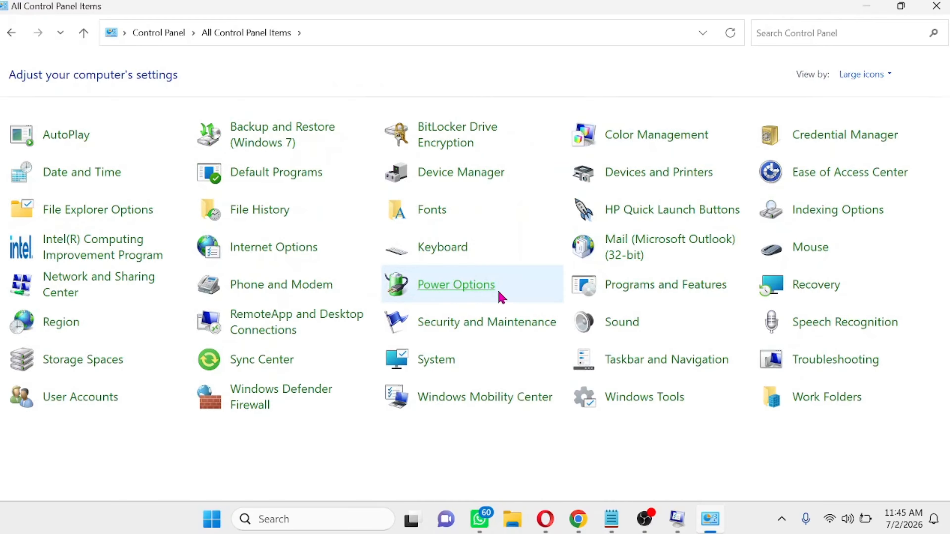
Open the advanced power settings of the Balanced plan from Power Options.
{"action": "left_click", "coordinate": [477, 295]}
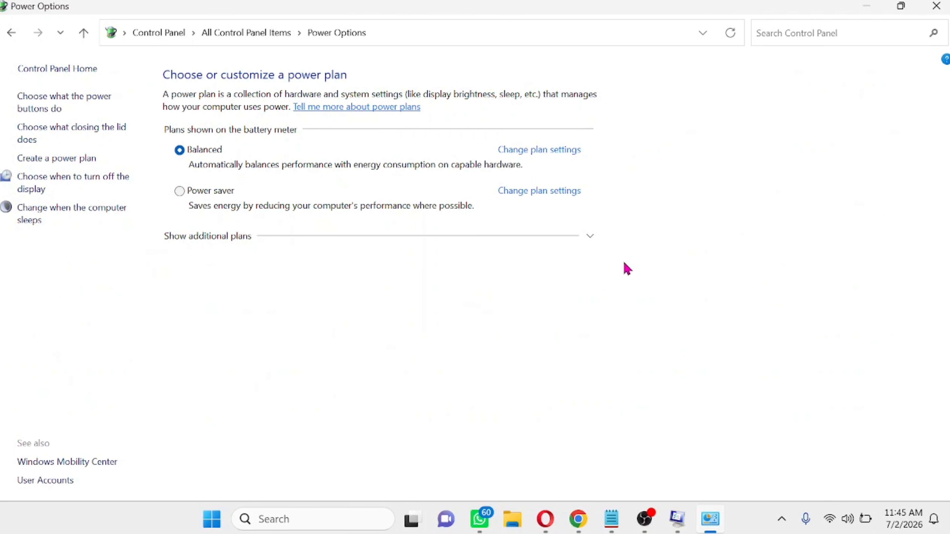
{"action": "left_click", "coordinate": [594, 243]}
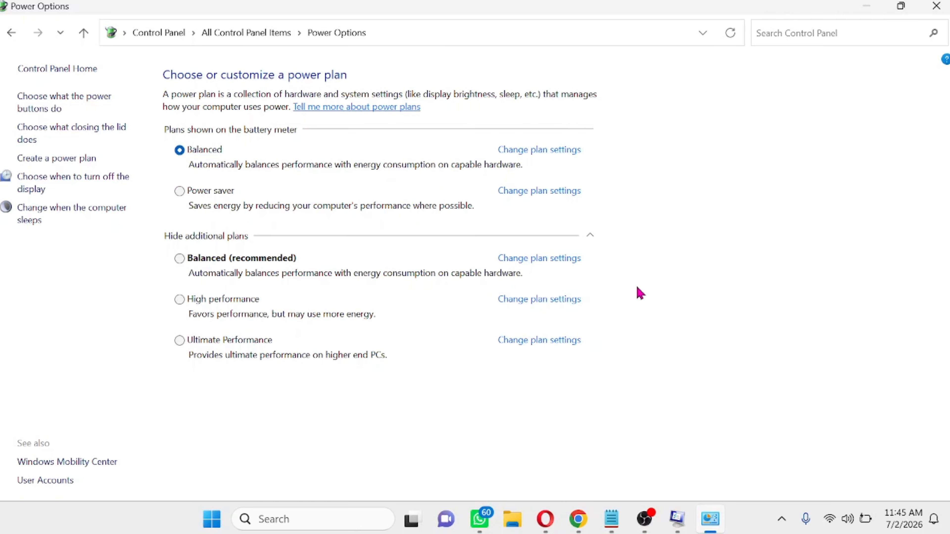
{"action": "left_click", "coordinate": [591, 239]}
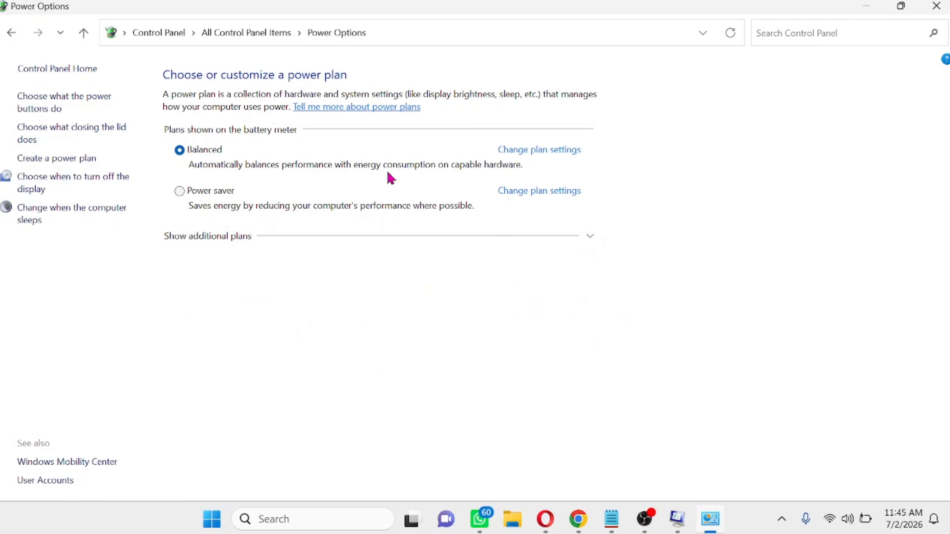
{"action": "left_click", "coordinate": [545, 151]}
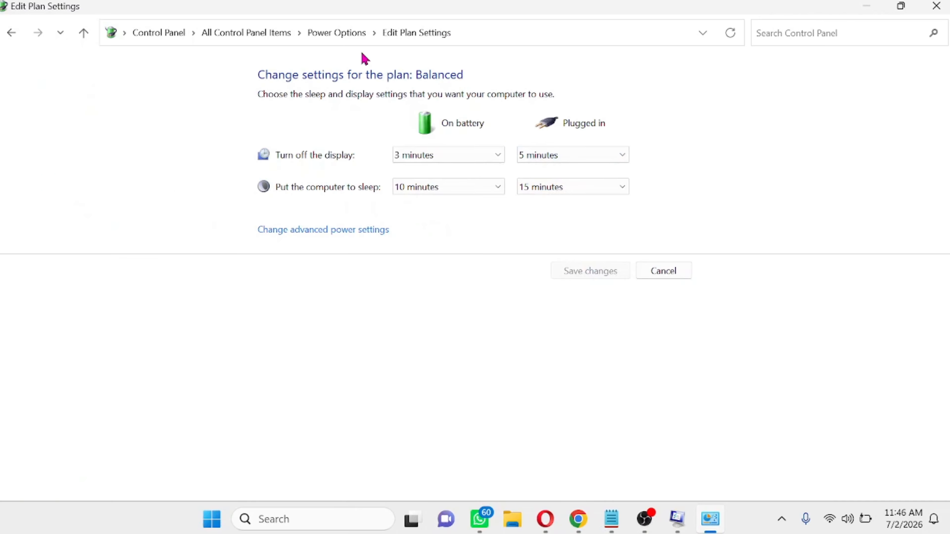
{"action": "left_click", "coordinate": [314, 230]}
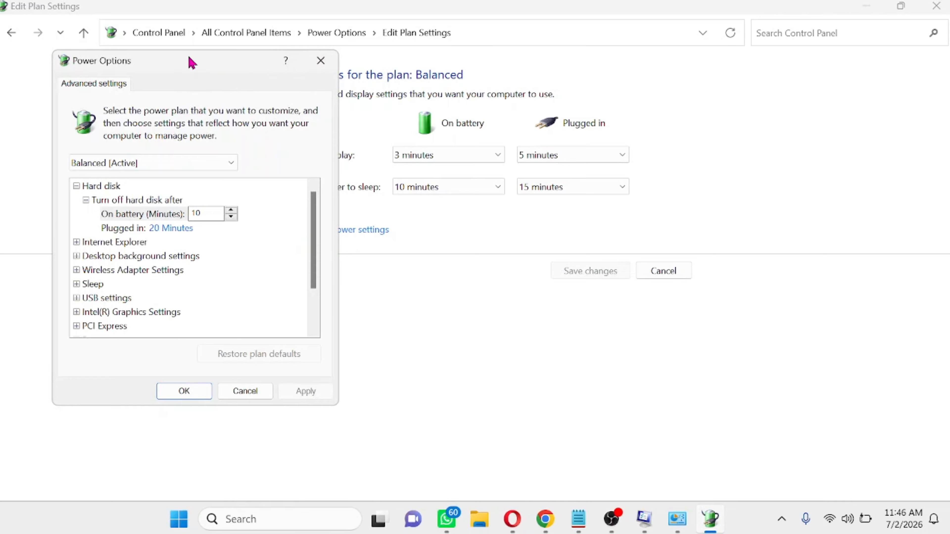
{"action": "left_click_drag", "start_coordinate": [191, 62], "coordinate": [423, 65]}
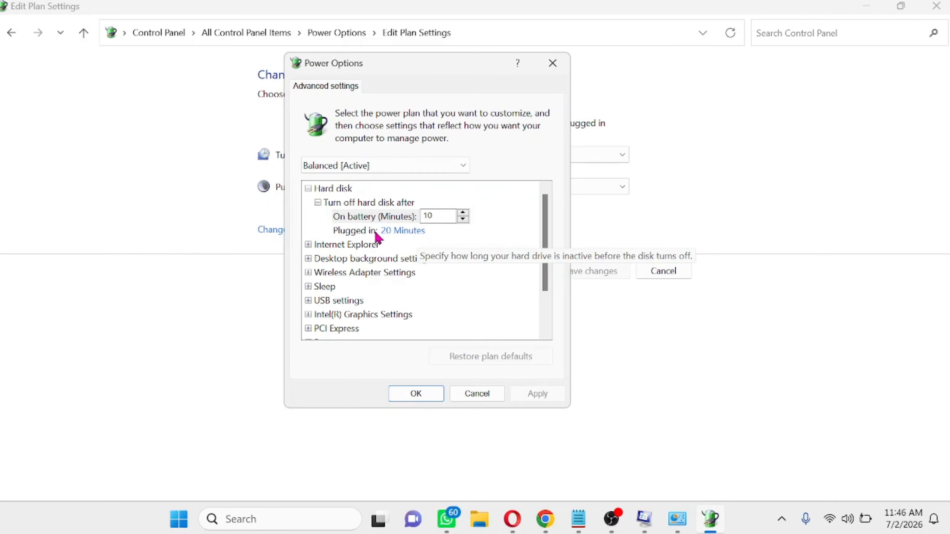
Under Processor power management, set the minimum processor state to 100% both on battery and plugged in.
{"action": "scroll", "coordinate": [356, 285], "scroll_direction": "down", "scroll_amount": 1}
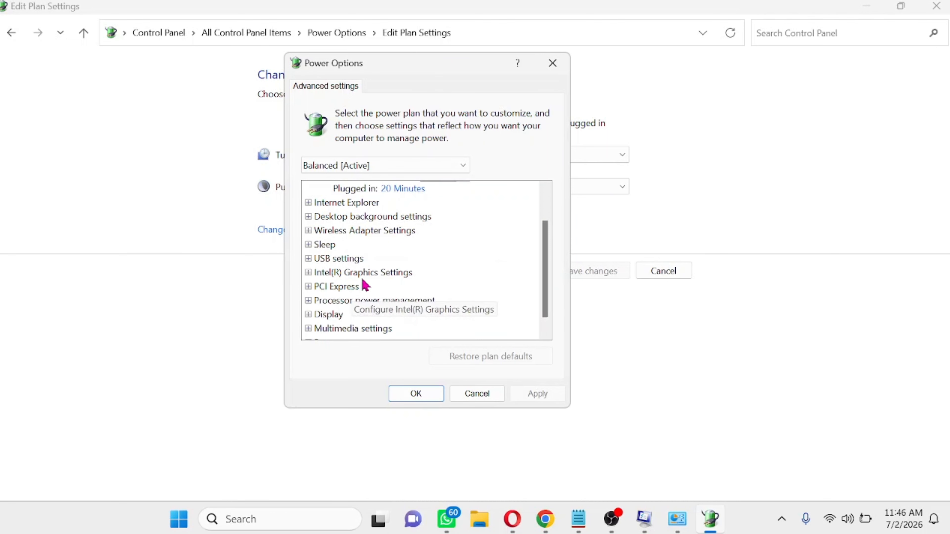
{"action": "scroll", "coordinate": [486, 279], "scroll_direction": "down", "scroll_amount": 1}
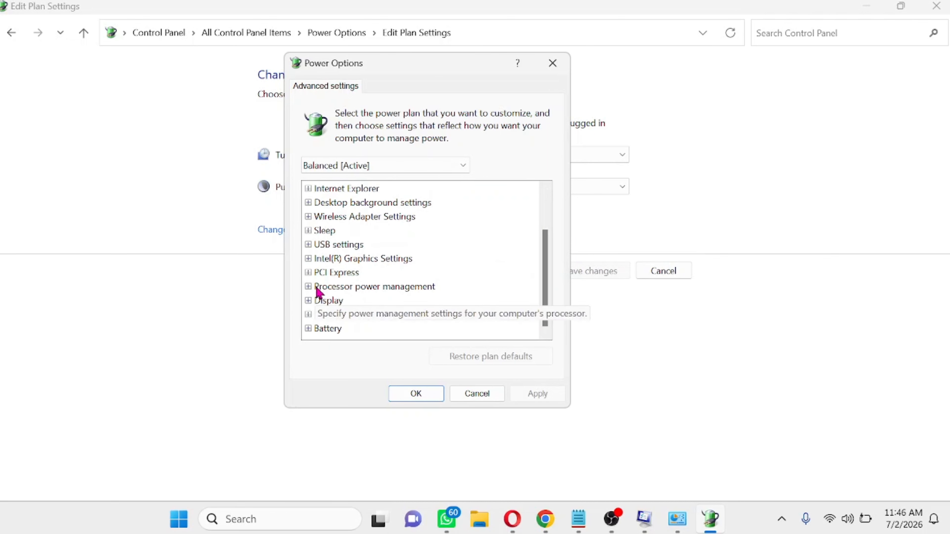
{"action": "left_click", "coordinate": [308, 287]}
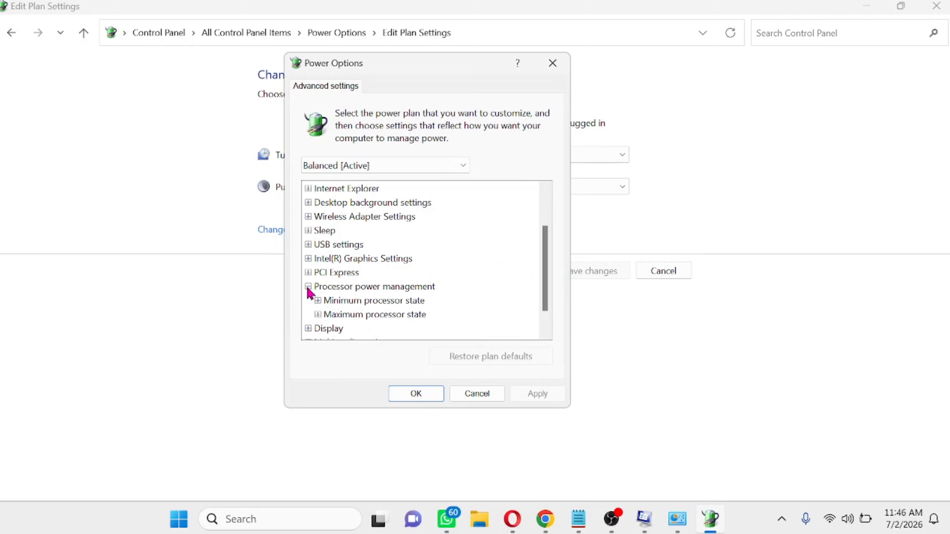
{"action": "scroll", "coordinate": [549, 270], "scroll_direction": "down", "scroll_amount": 1}
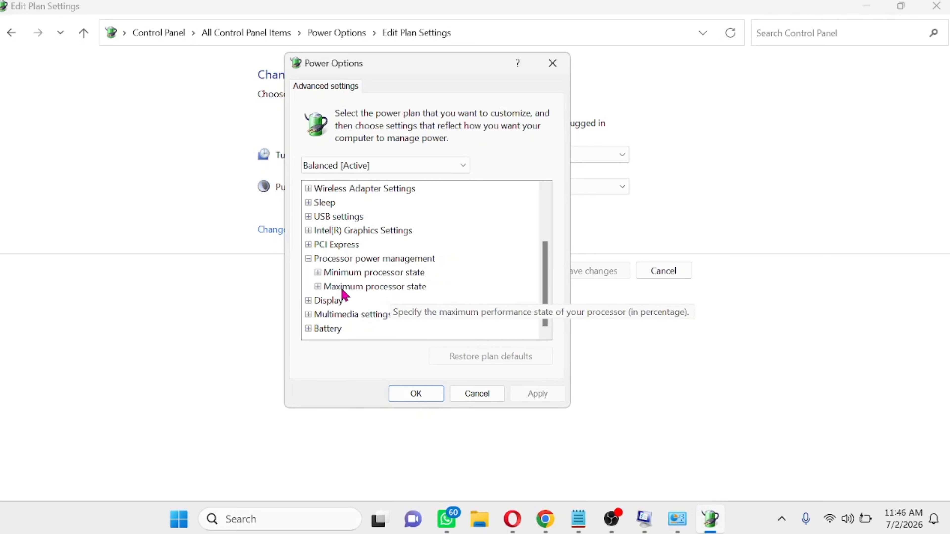
{"action": "left_click", "coordinate": [318, 273]}
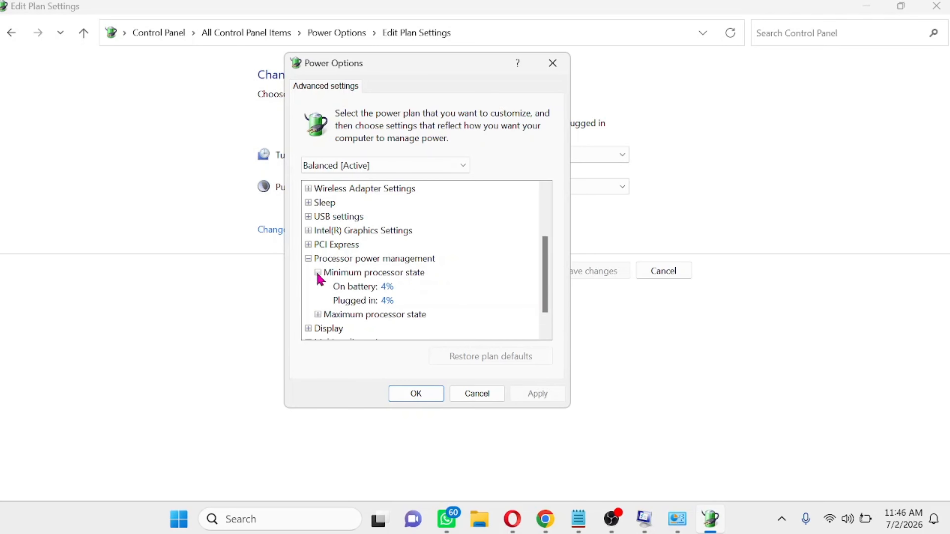
{"action": "left_click", "coordinate": [386, 289]}
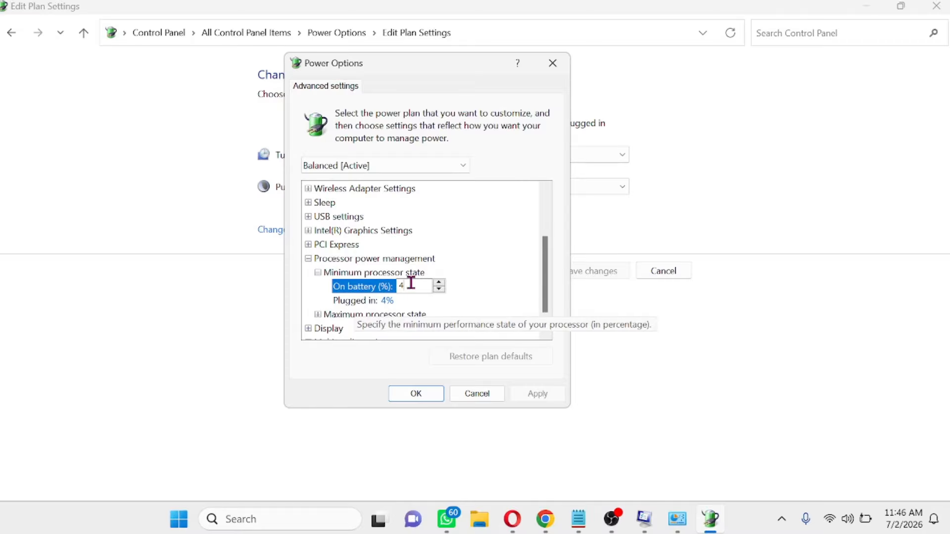
{"action": "key", "text": "BackSpace"}
{"action": "type", "text": "100"}
{"action": "left_click", "coordinate": [388, 301]}
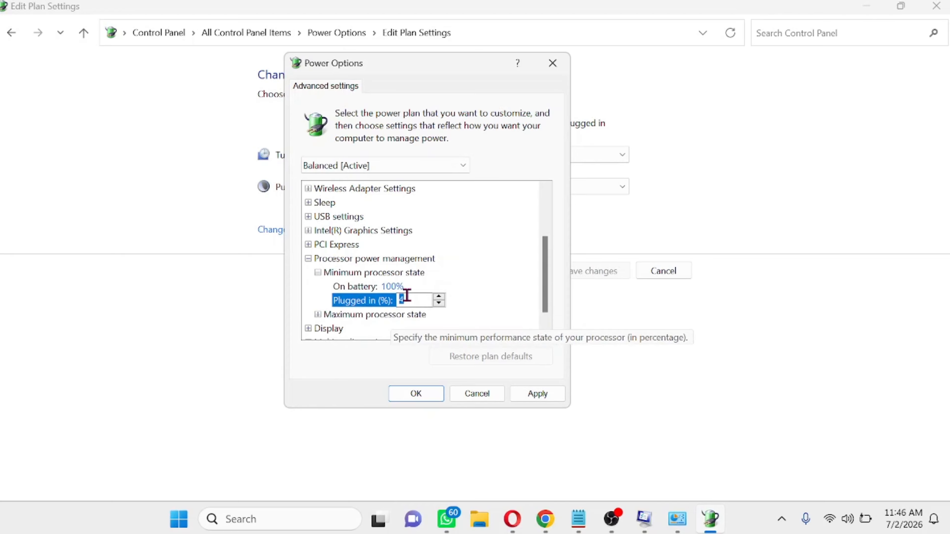
{"action": "type", "text": "100"}
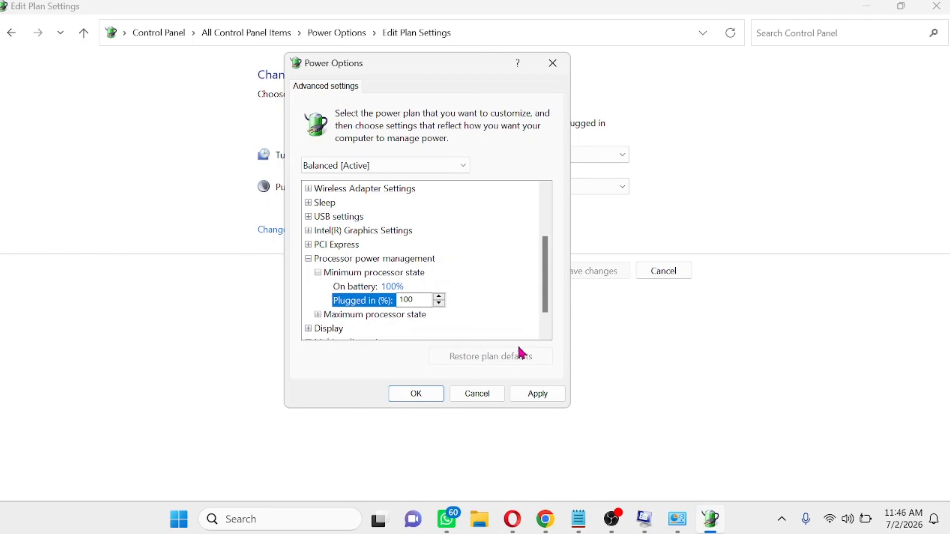
{"action": "left_click", "coordinate": [317, 273]}
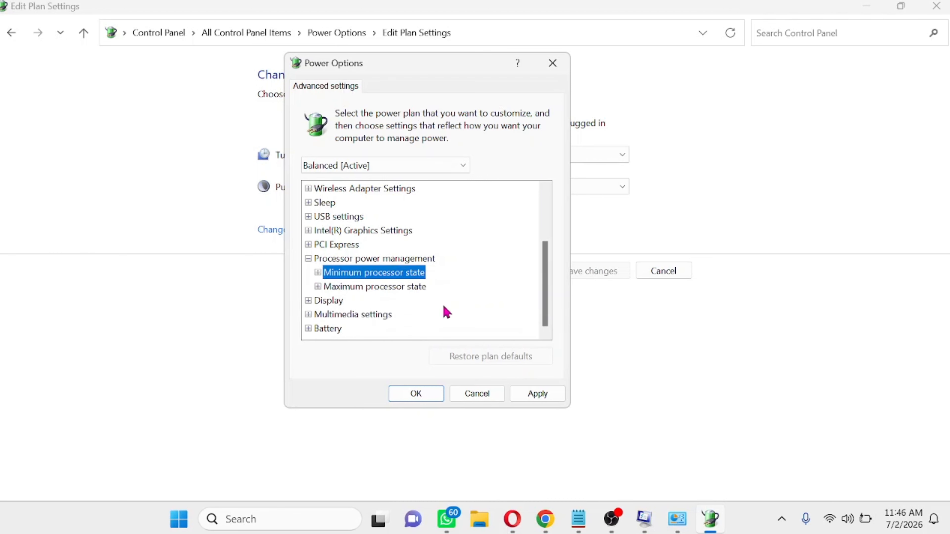
Set the maximum processor state to 100% both on battery and plugged in, and apply the plan's advanced settings.
{"action": "left_click", "coordinate": [318, 287]}
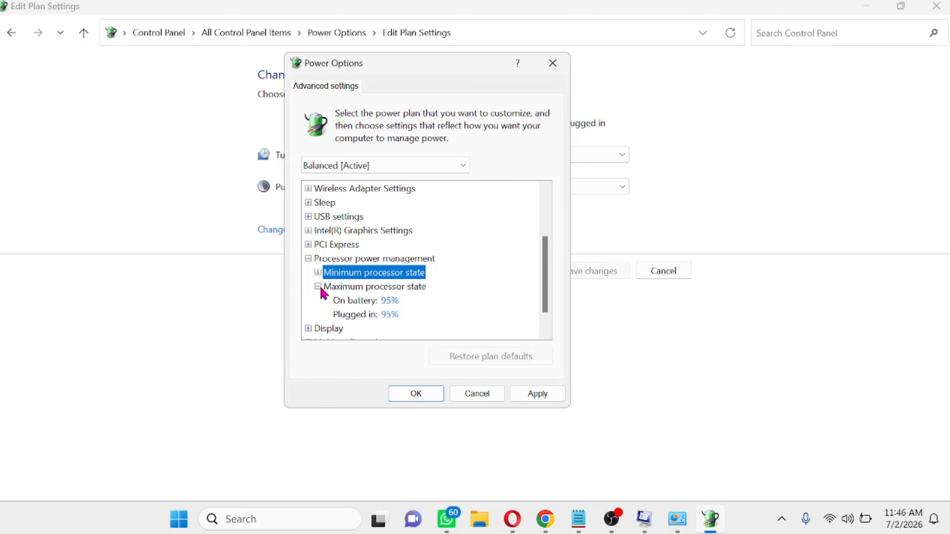
{"action": "left_click", "coordinate": [389, 301]}
{"action": "double_click", "coordinate": [408, 288]}
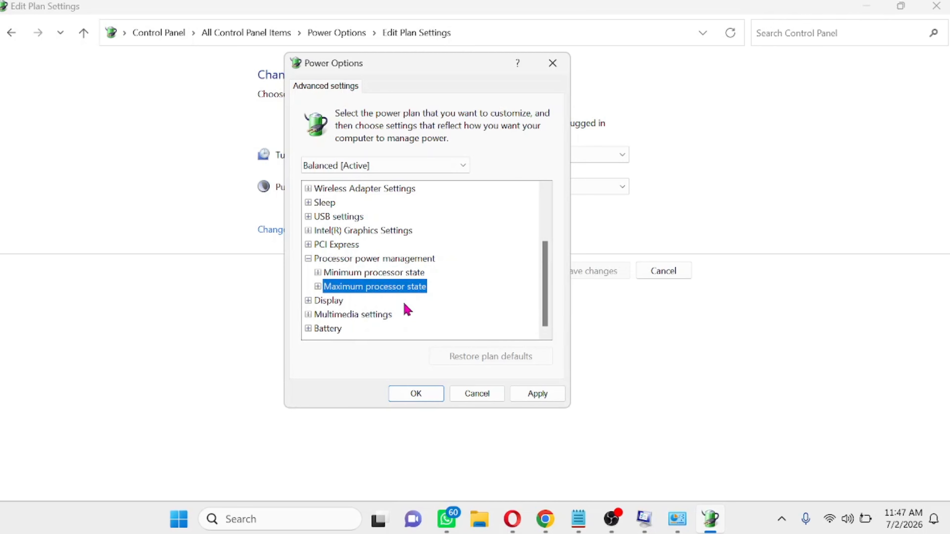
{"action": "left_click", "coordinate": [317, 287]}
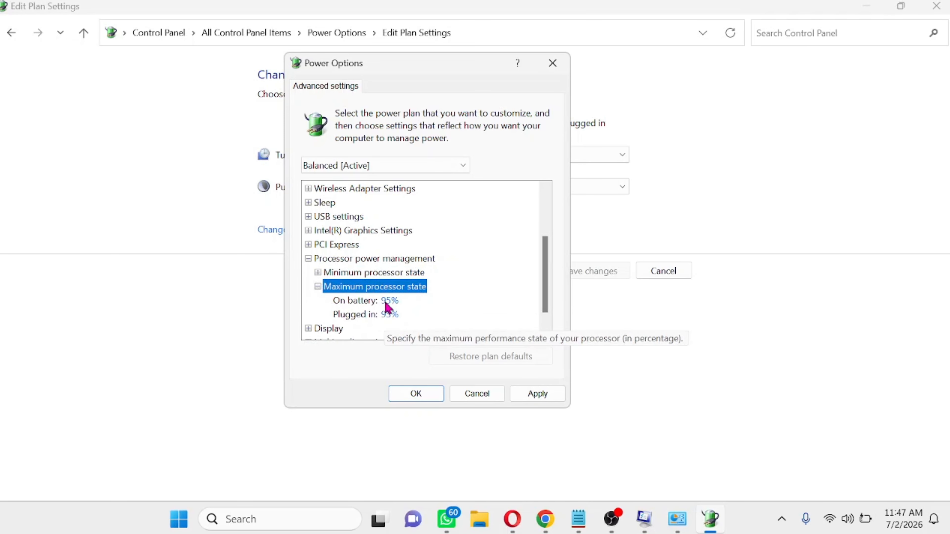
{"action": "left_click", "coordinate": [386, 303]}
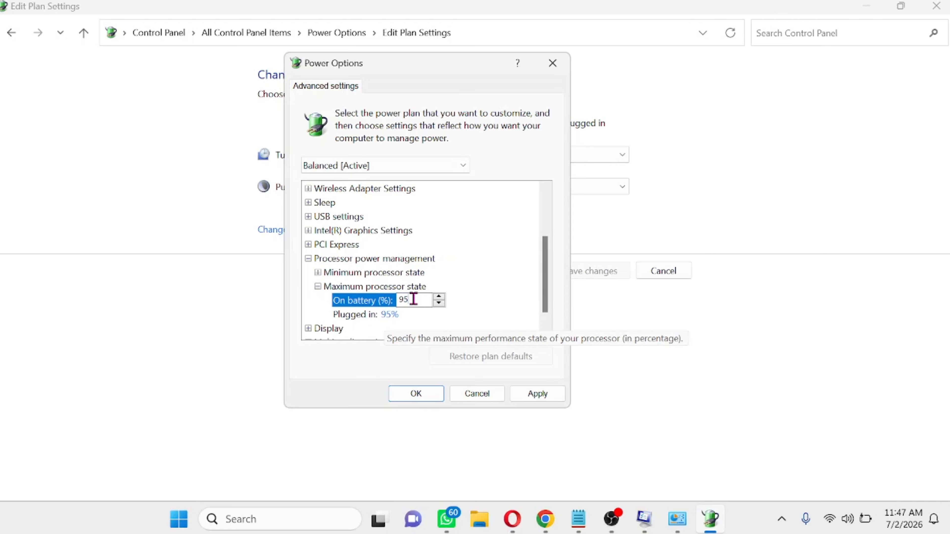
{"action": "type", "text": "100"}
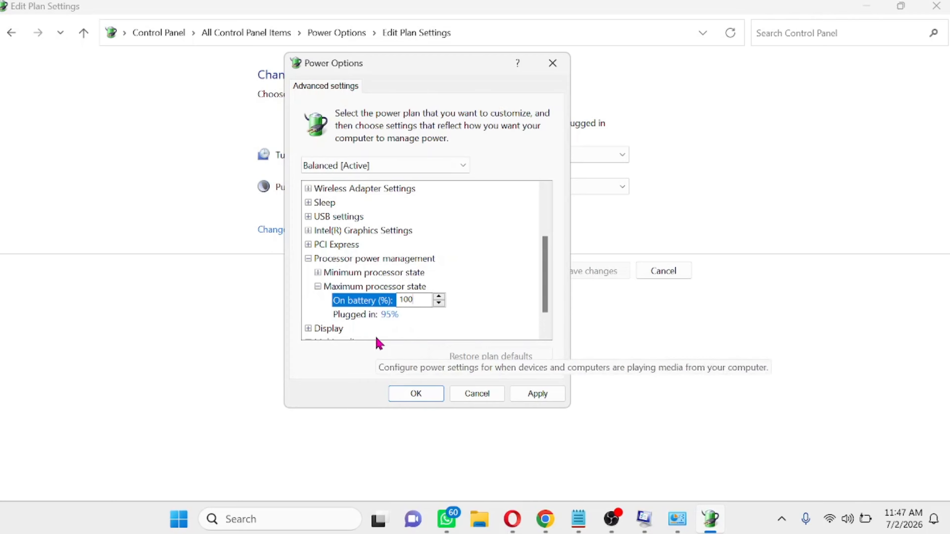
{"action": "left_click", "coordinate": [389, 316]}
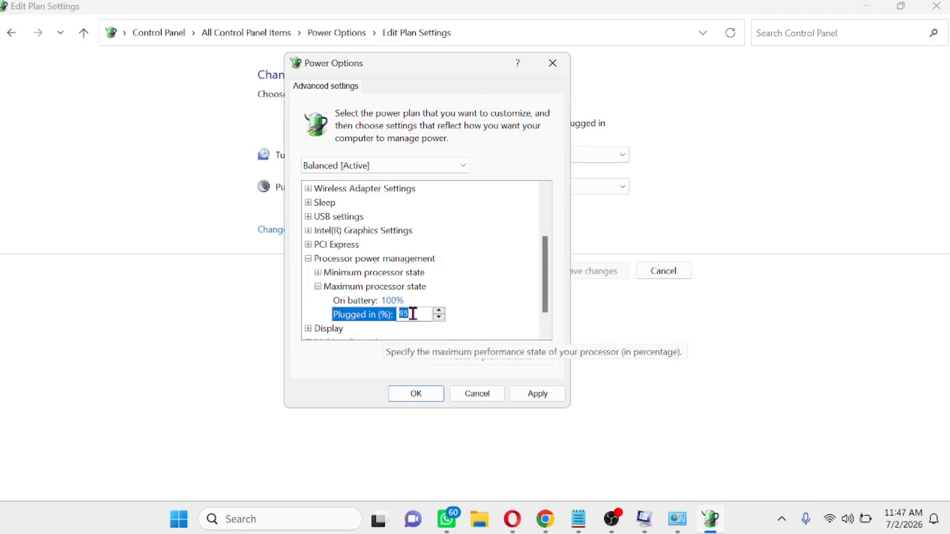
{"action": "type", "text": "100"}
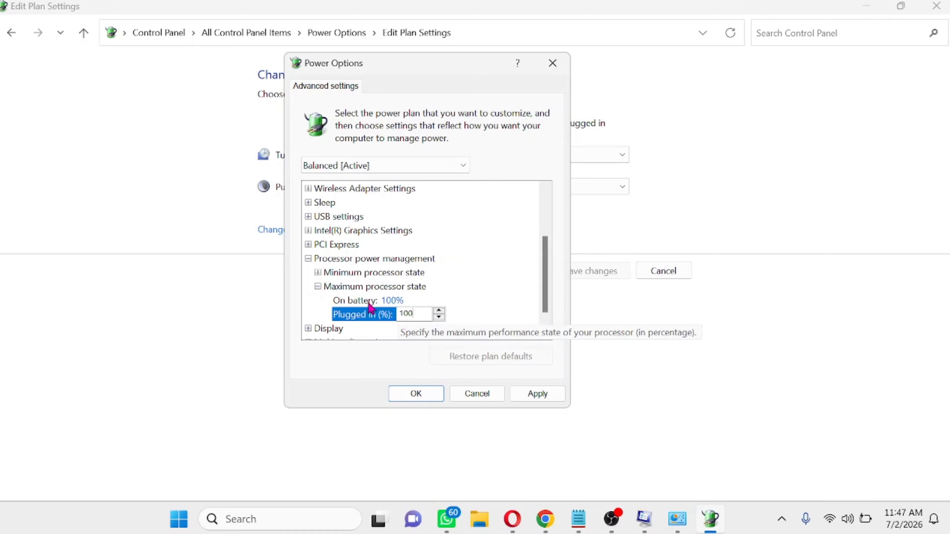
{"action": "left_click", "coordinate": [318, 286]}
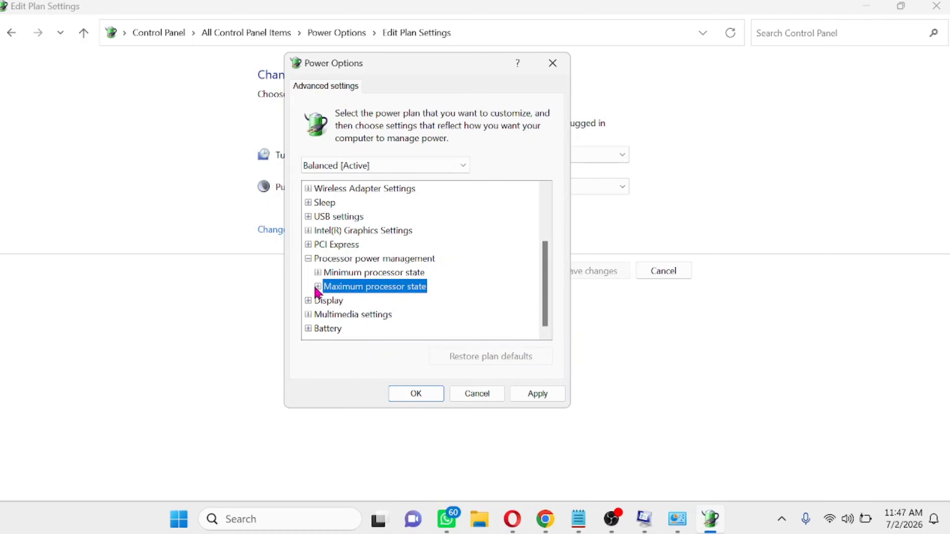
{"action": "left_click", "coordinate": [532, 398]}
{"action": "left_click", "coordinate": [428, 397]}
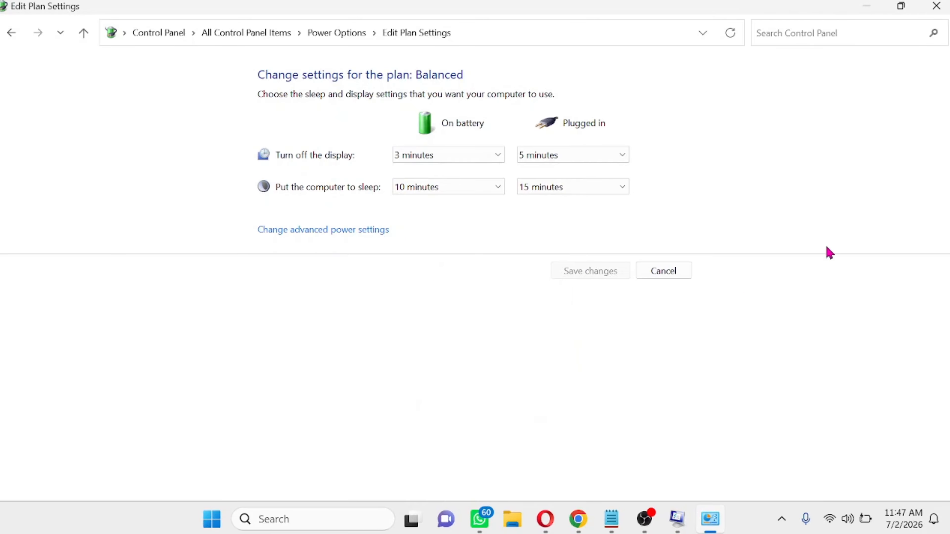
Close the plan settings window and exit System Configuration without restarting the computer.
{"action": "left_click", "coordinate": [937, 7]}
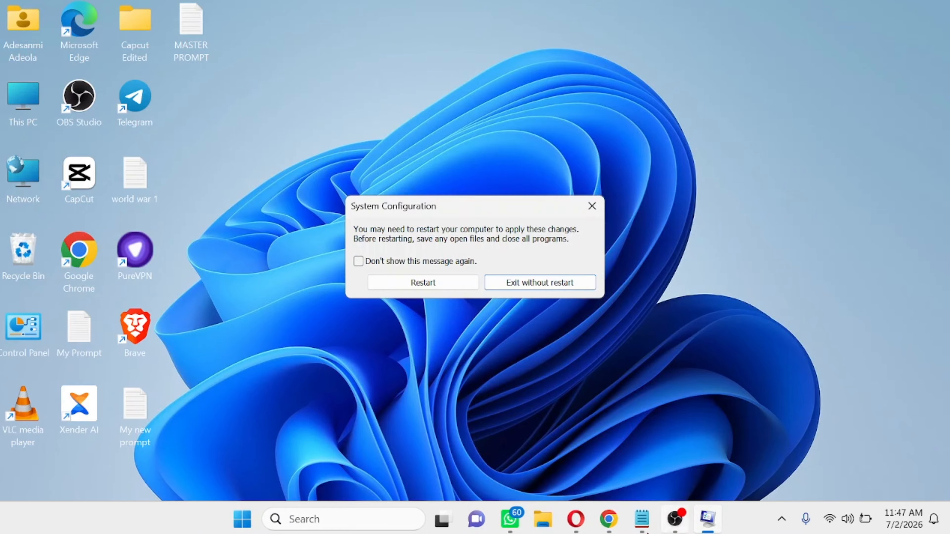
{"action": "left_click", "coordinate": [540, 283]}
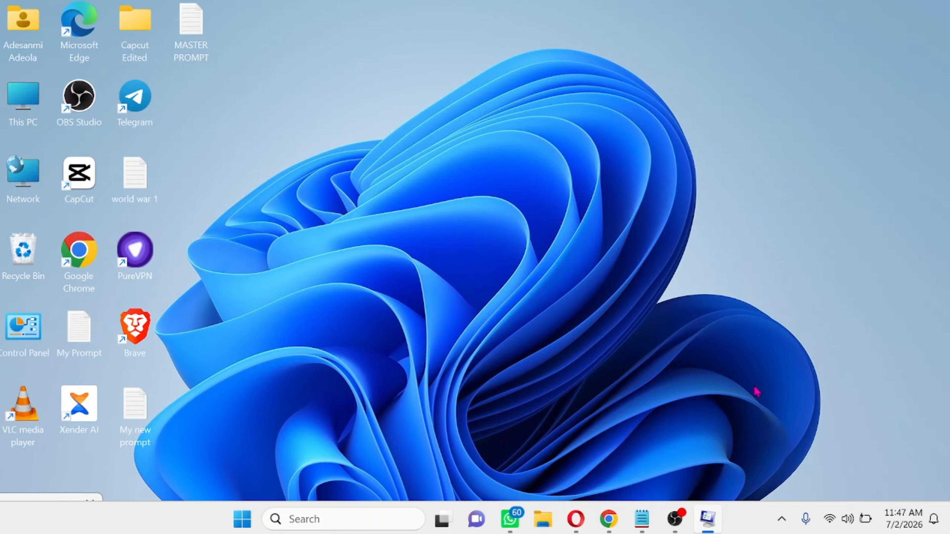